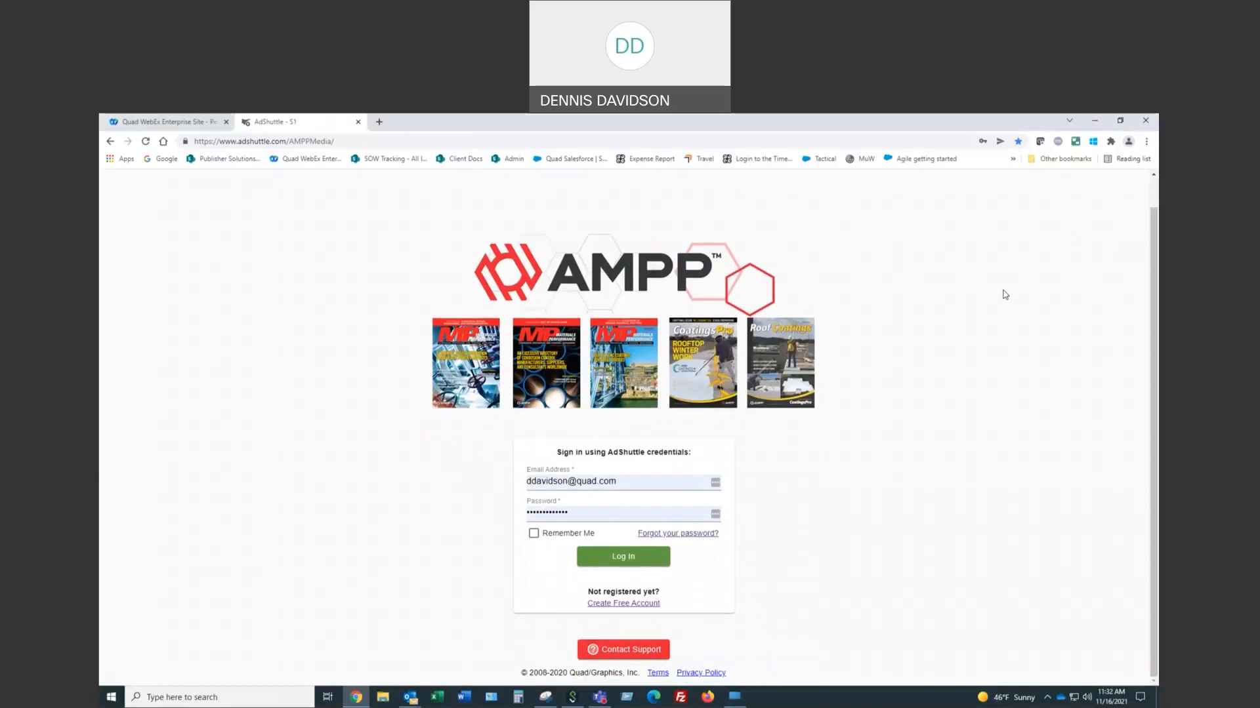
Step: Review the fields of the free account registration form and close it without creating an account
left_click(611, 605)
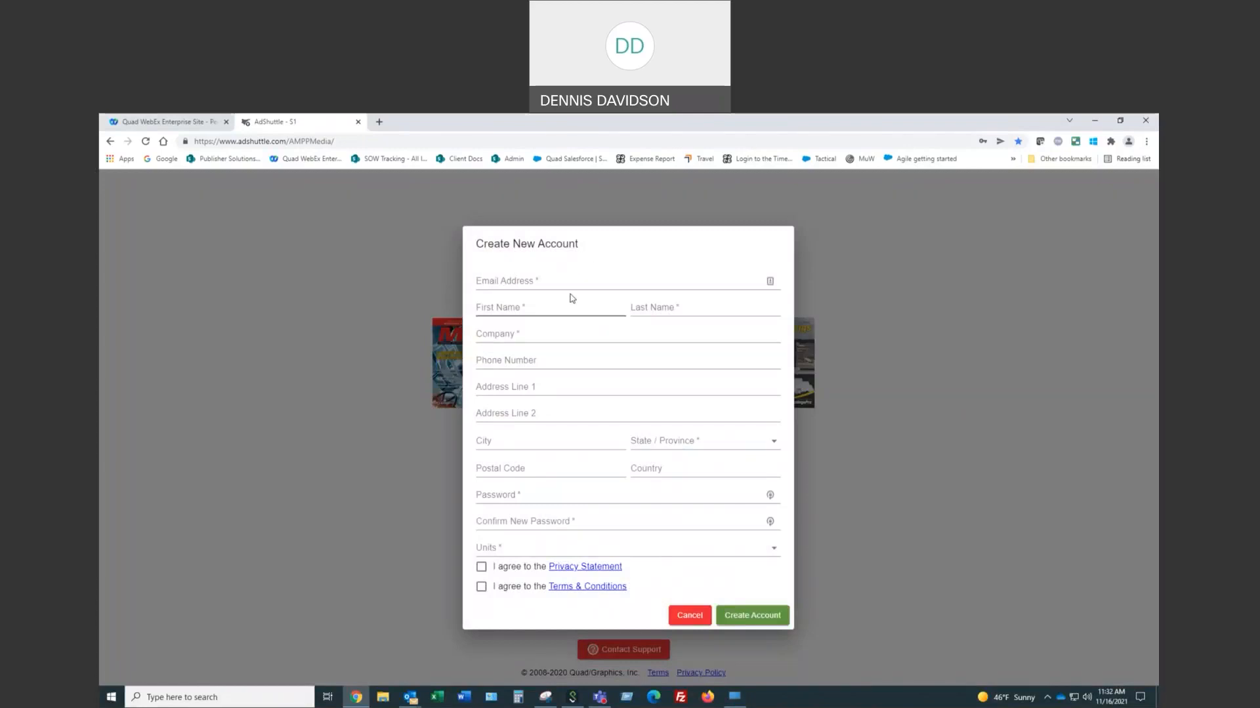
left_click(554, 502)
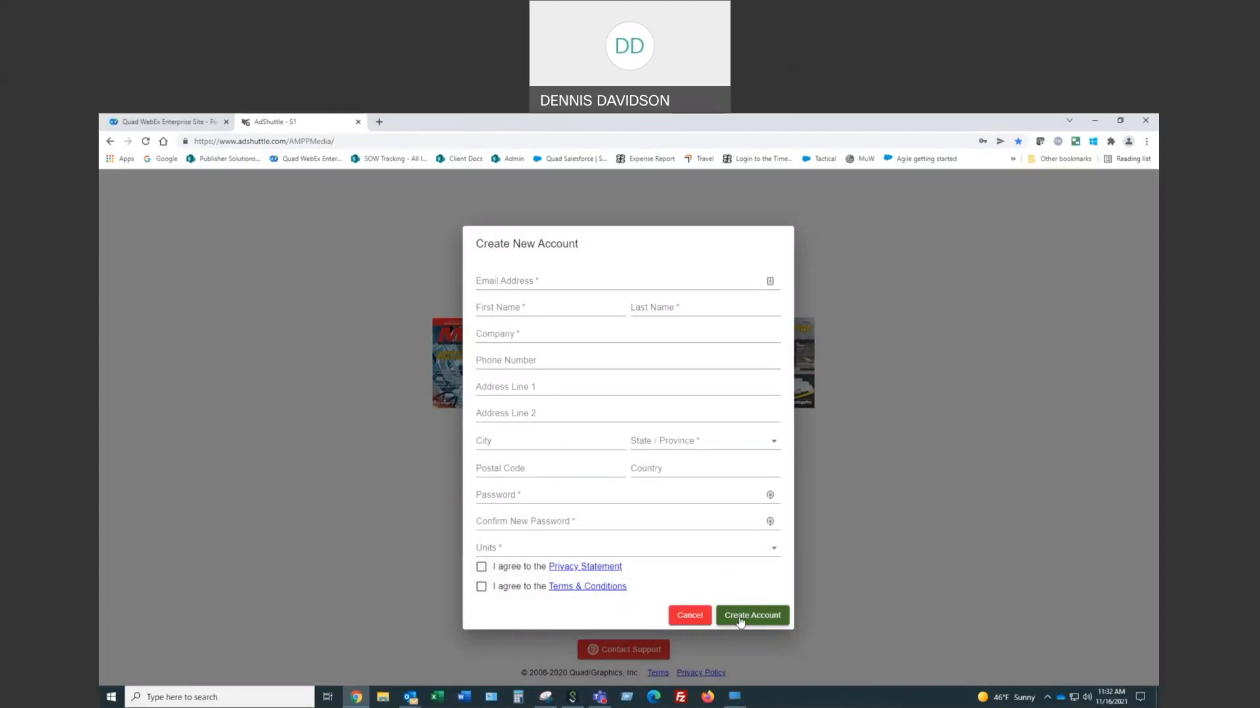
left_click(697, 618)
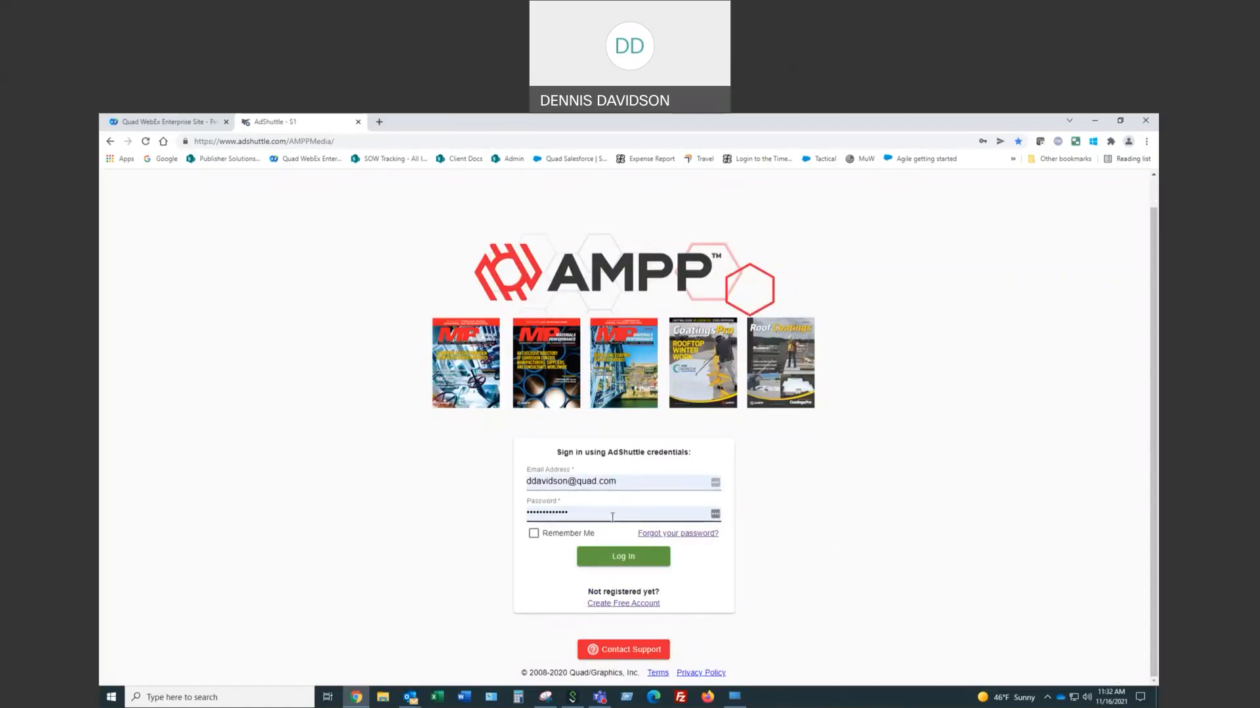
Step: Log in to the AMPP ad portal with the prefilled credentials
left_click(621, 561)
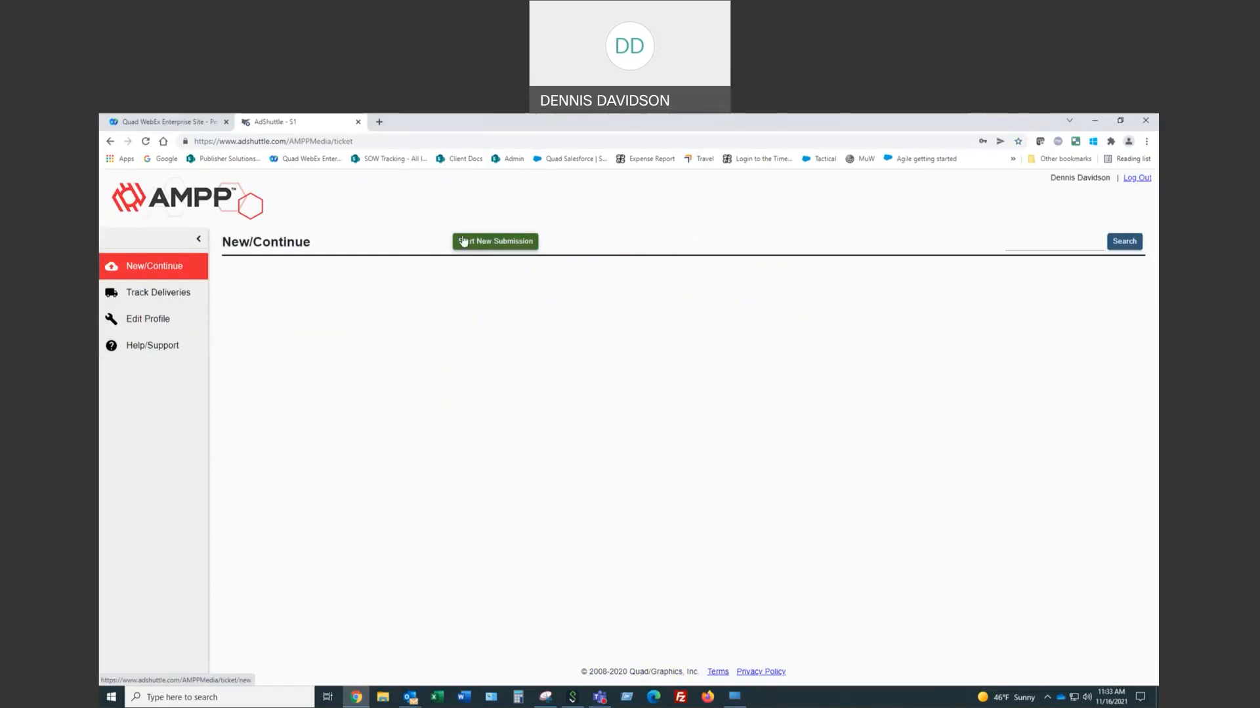
Step: Look through the delivery tracking, profile editing and help and support pages of the portal
left_click(176, 294)
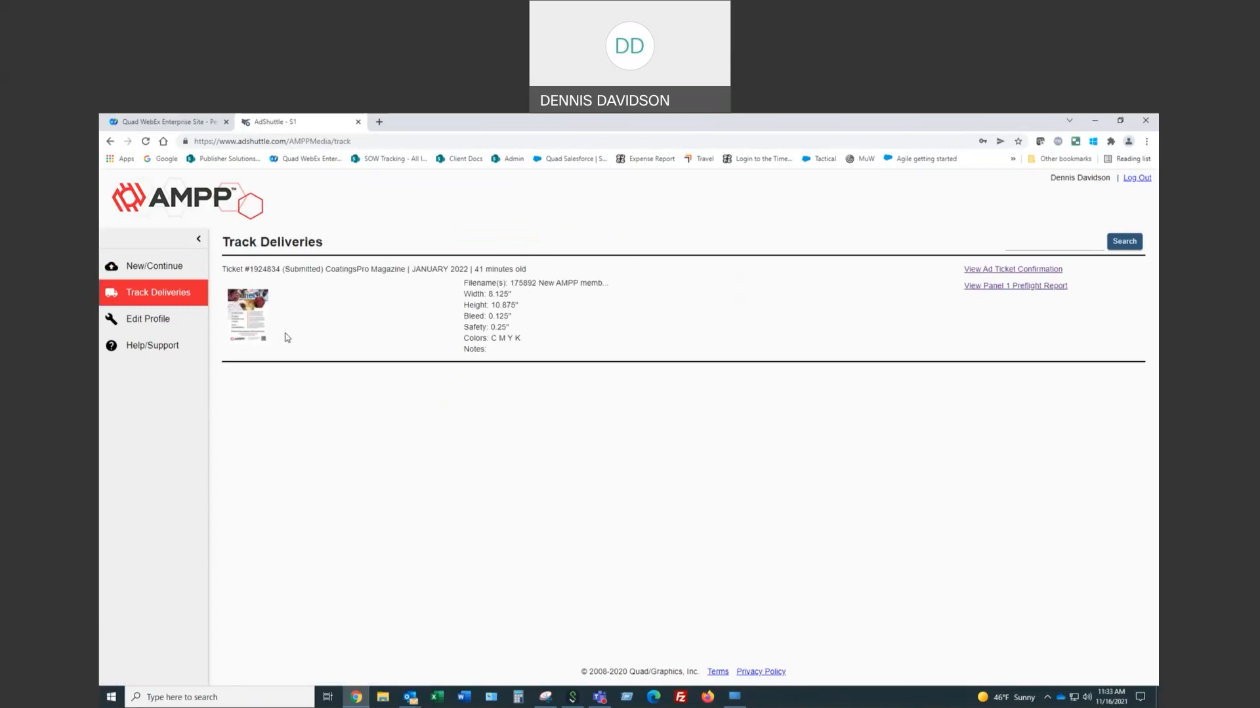
left_click(162, 327)
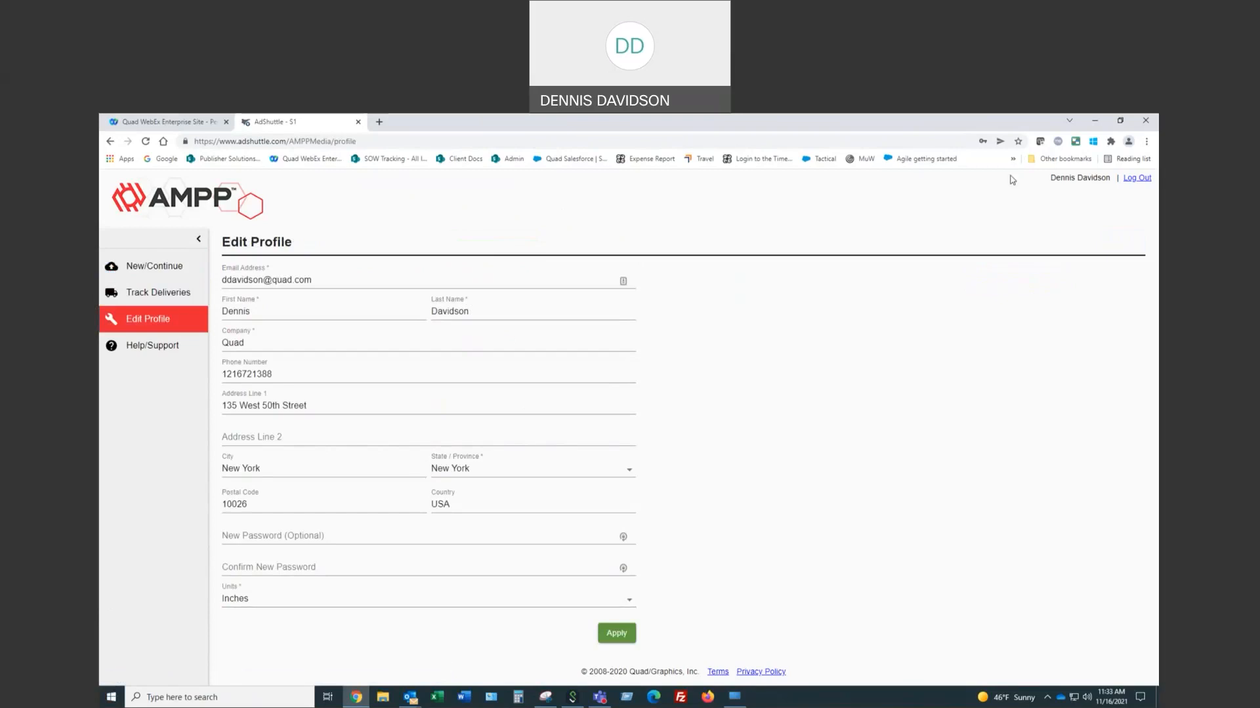
left_click(170, 350)
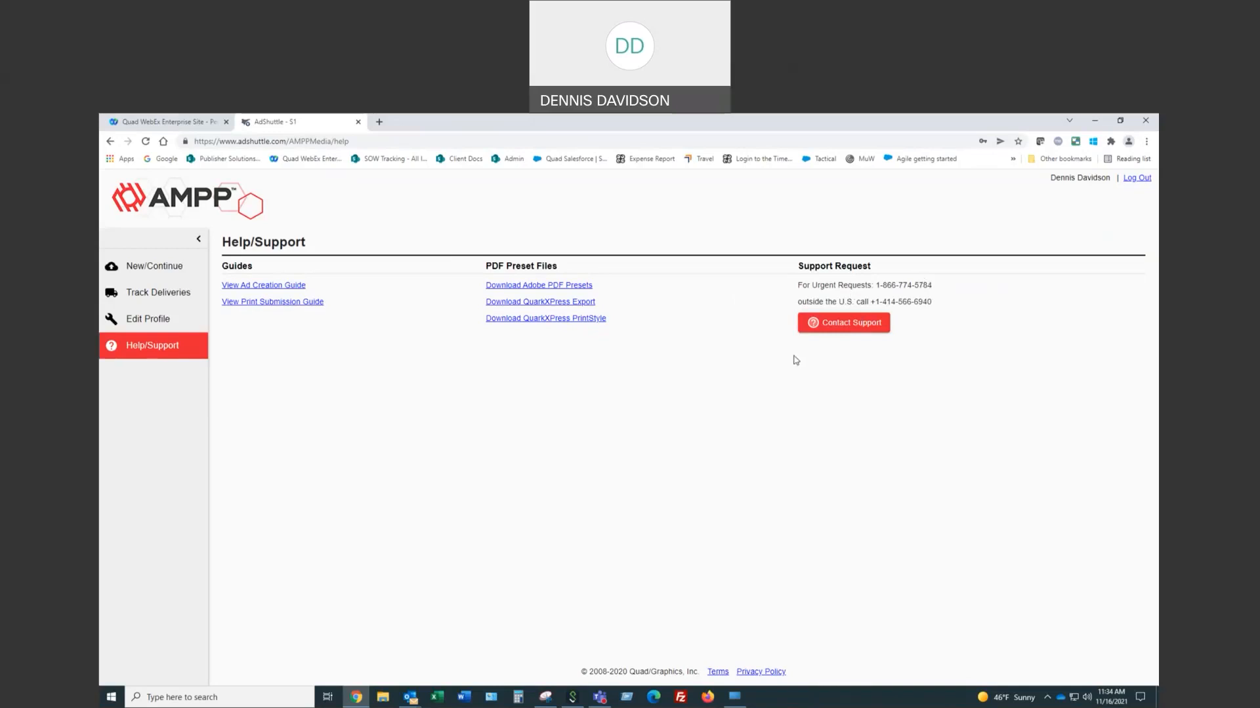
Step: Start a support request of type Other and cancel it without sending
left_click(841, 326)
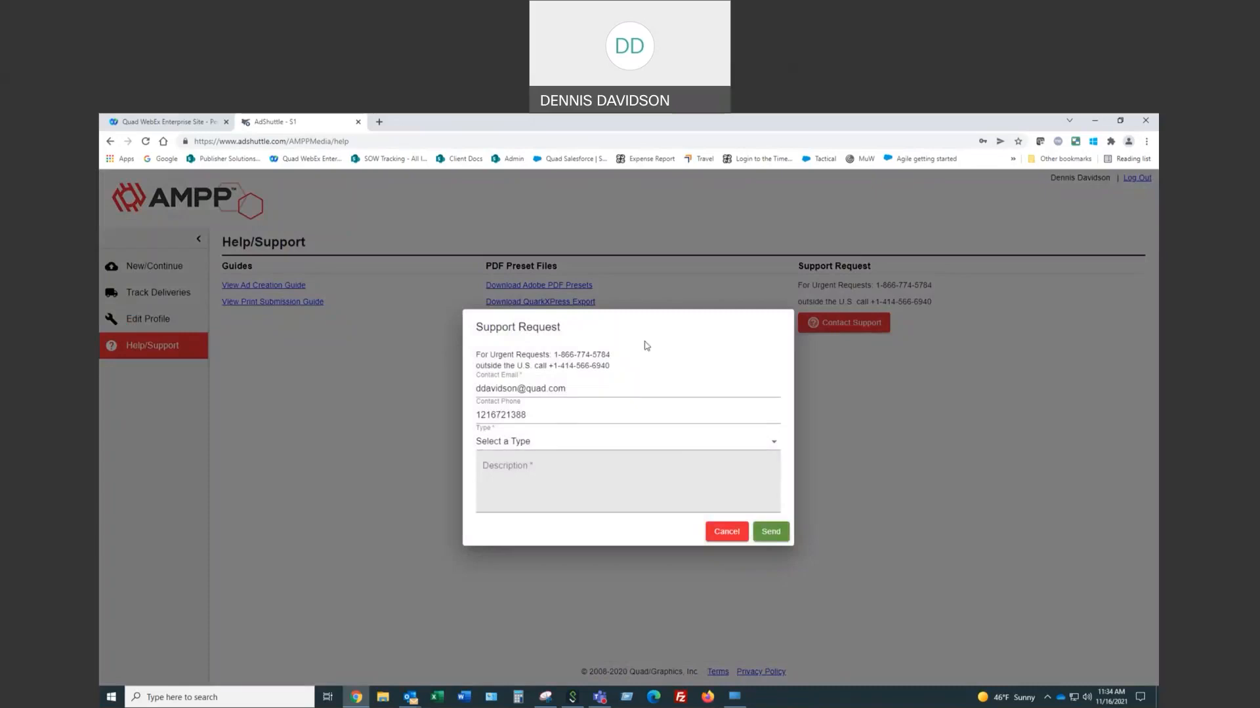
left_click(575, 449)
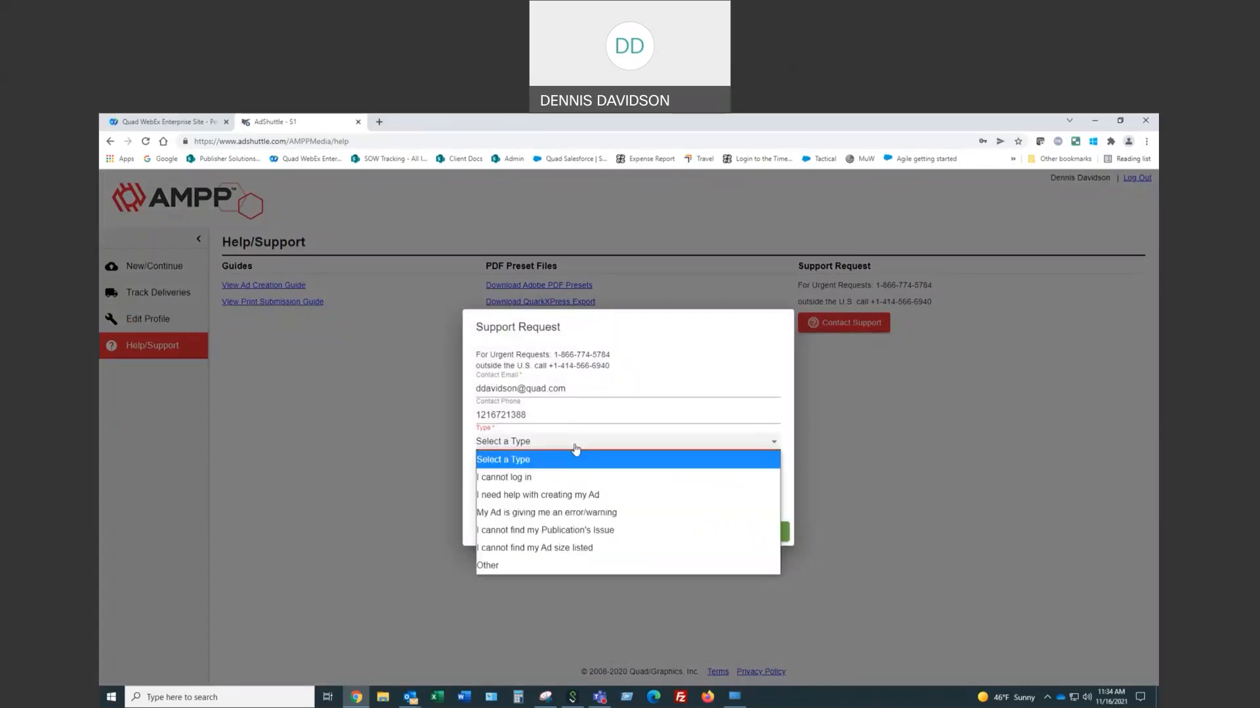
left_click(517, 566)
left_click(512, 475)
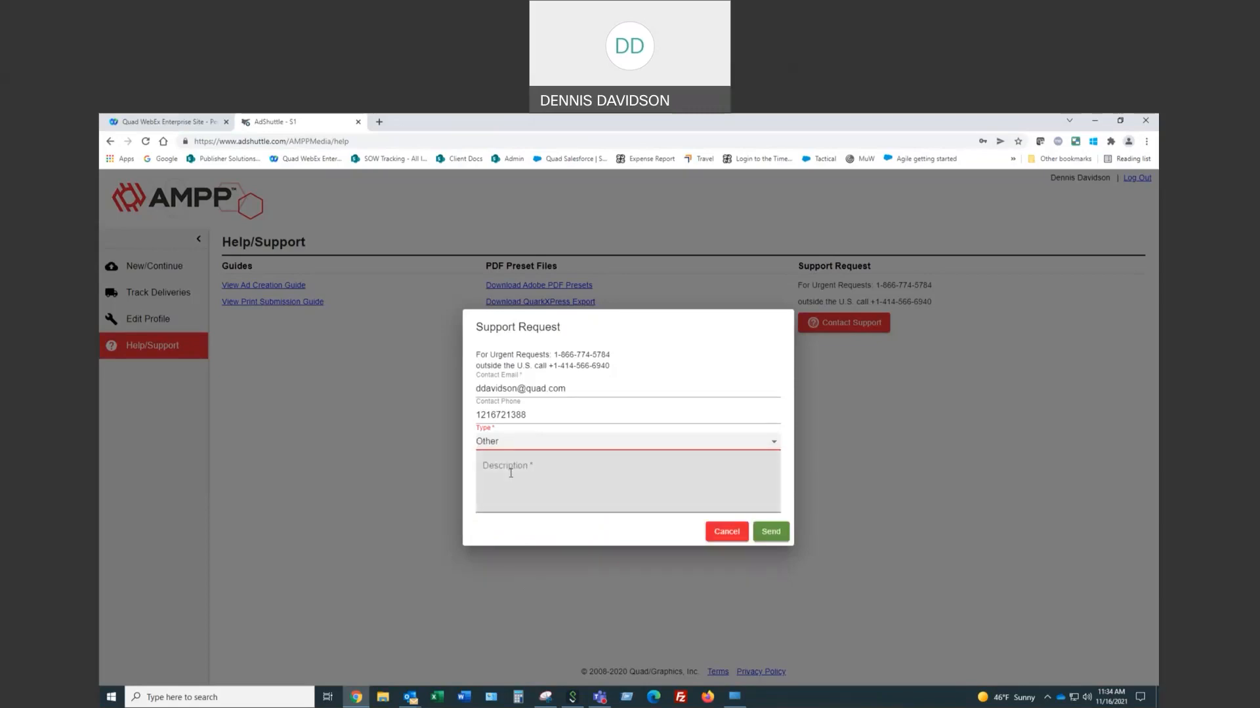
left_click(727, 533)
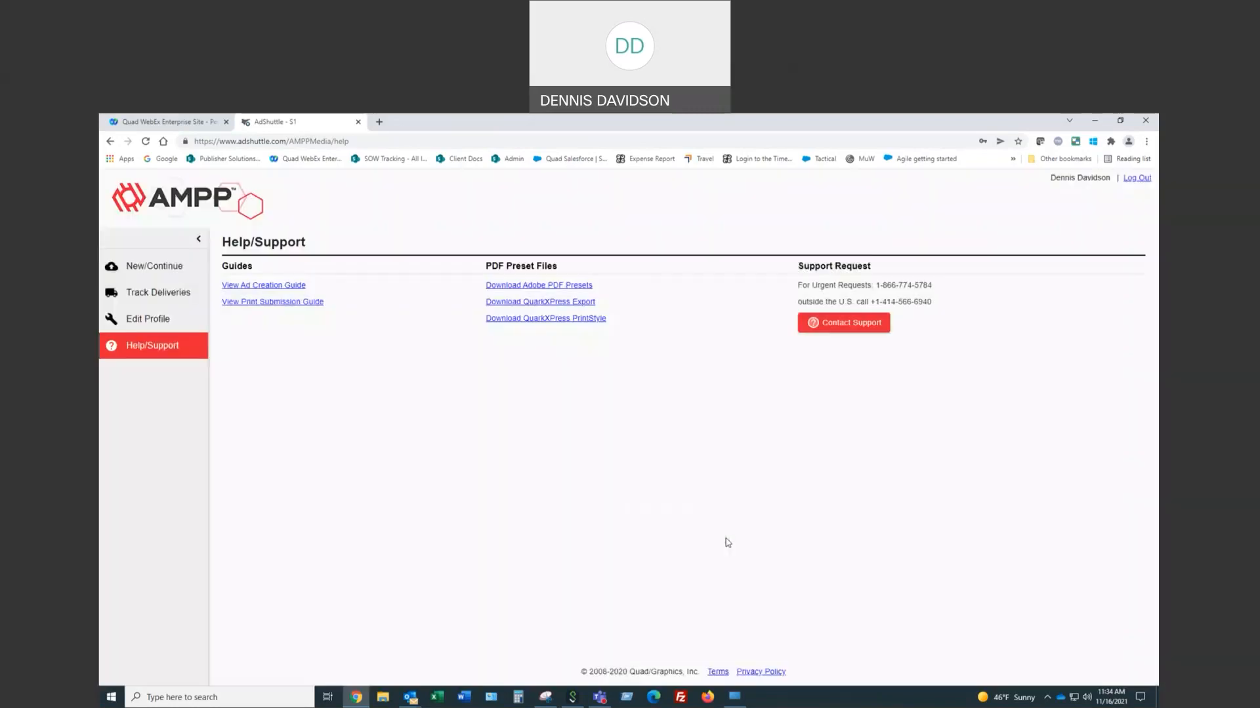
Step: Start a new submission for the publication CoatingsPro Magazine, issue JANUARY 2022
left_click(152, 268)
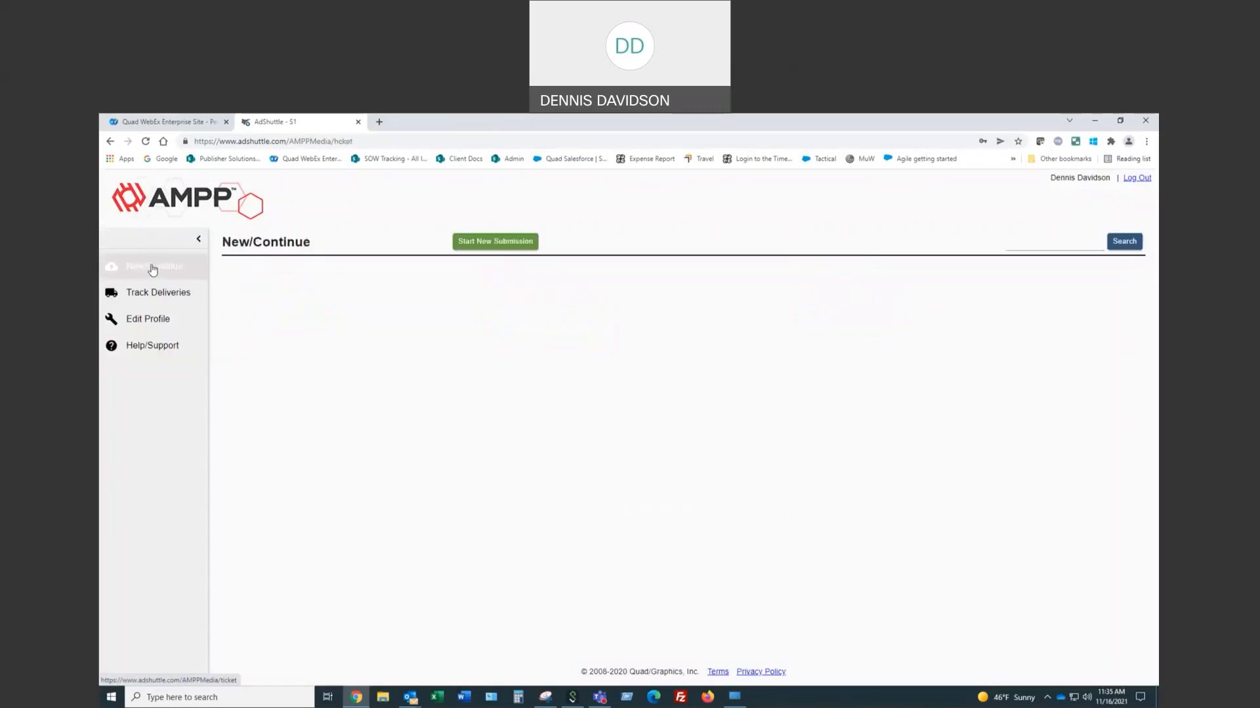
left_click(493, 243)
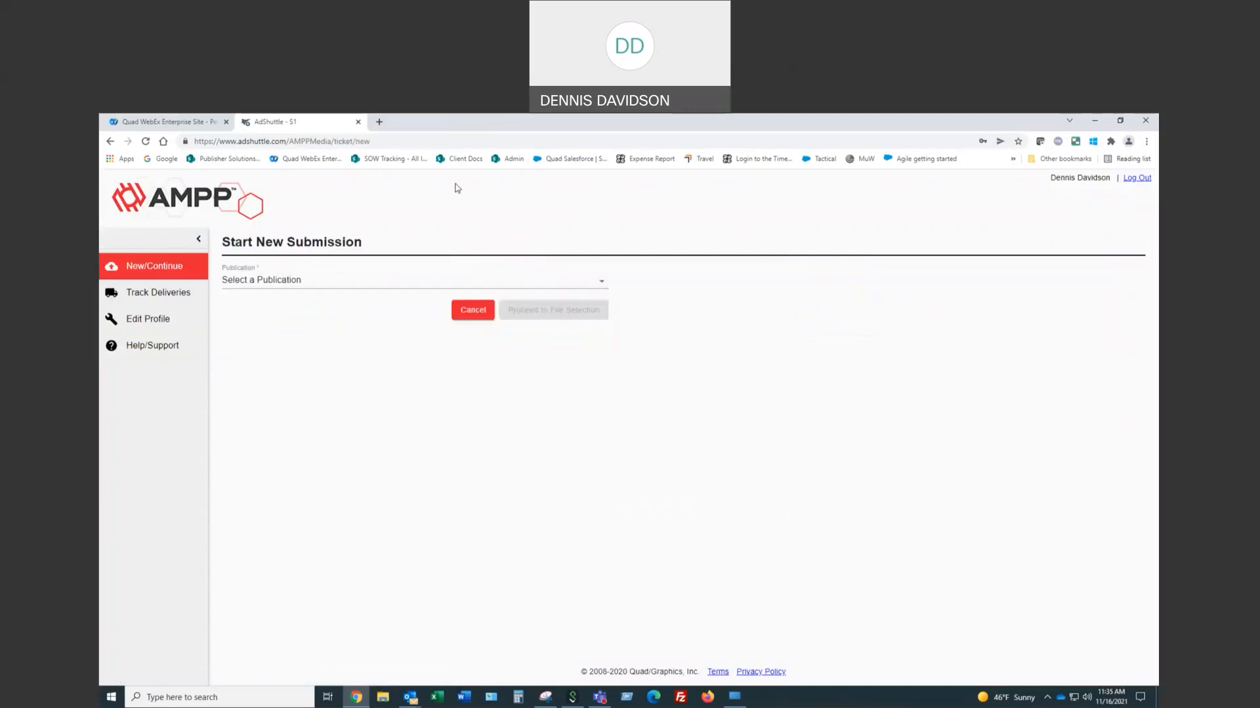
left_click(321, 288)
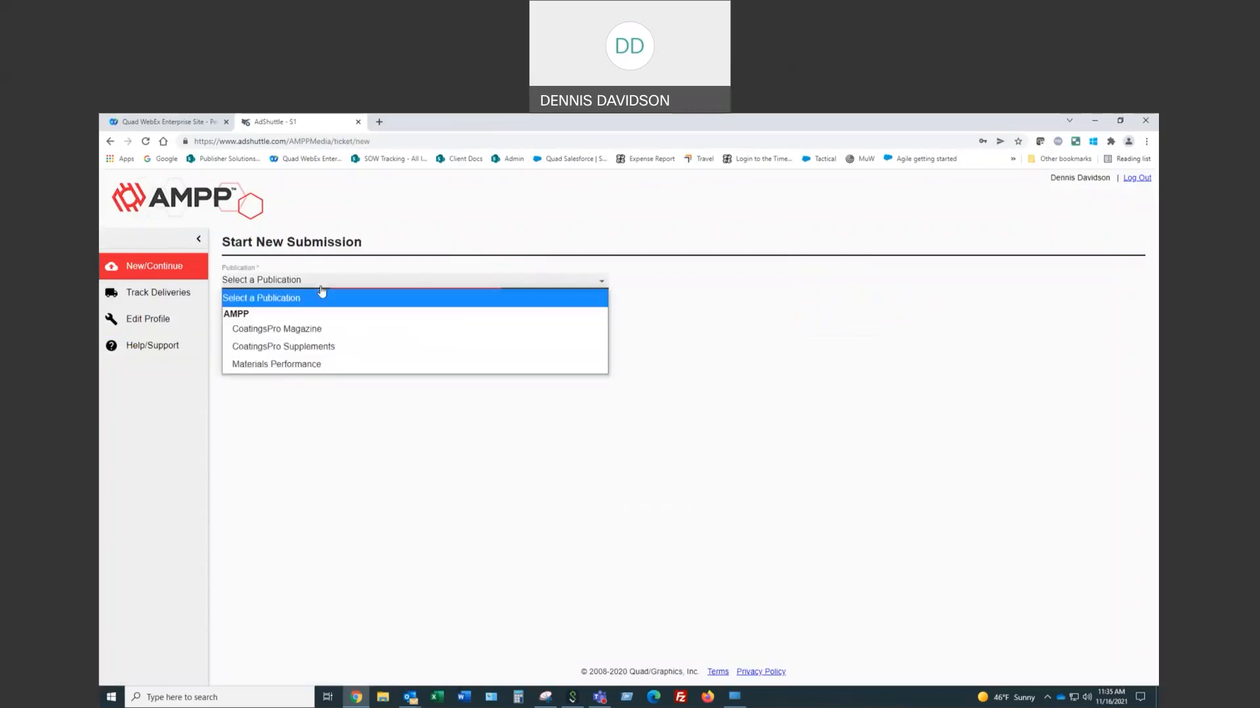
left_click(312, 336)
left_click(266, 314)
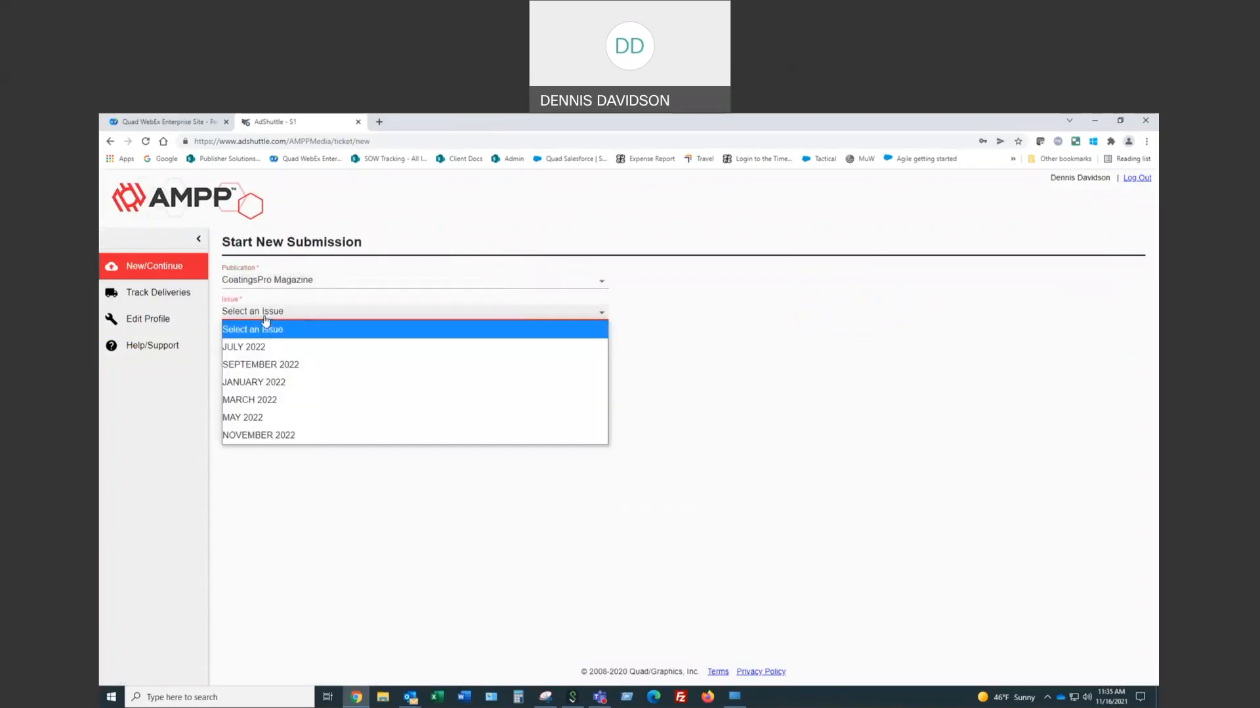
left_click(277, 384)
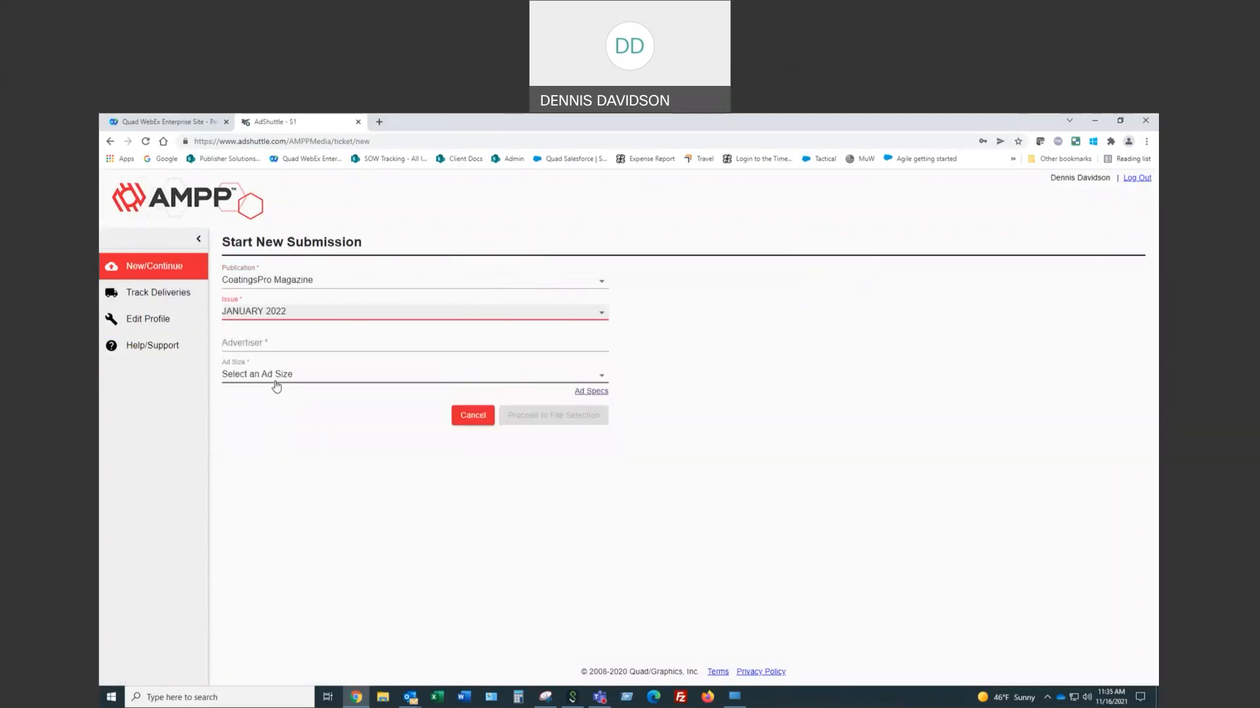
Step: Set the submission's advertiser to New Ad and its ad size to Full Page Bleed
left_click(280, 336)
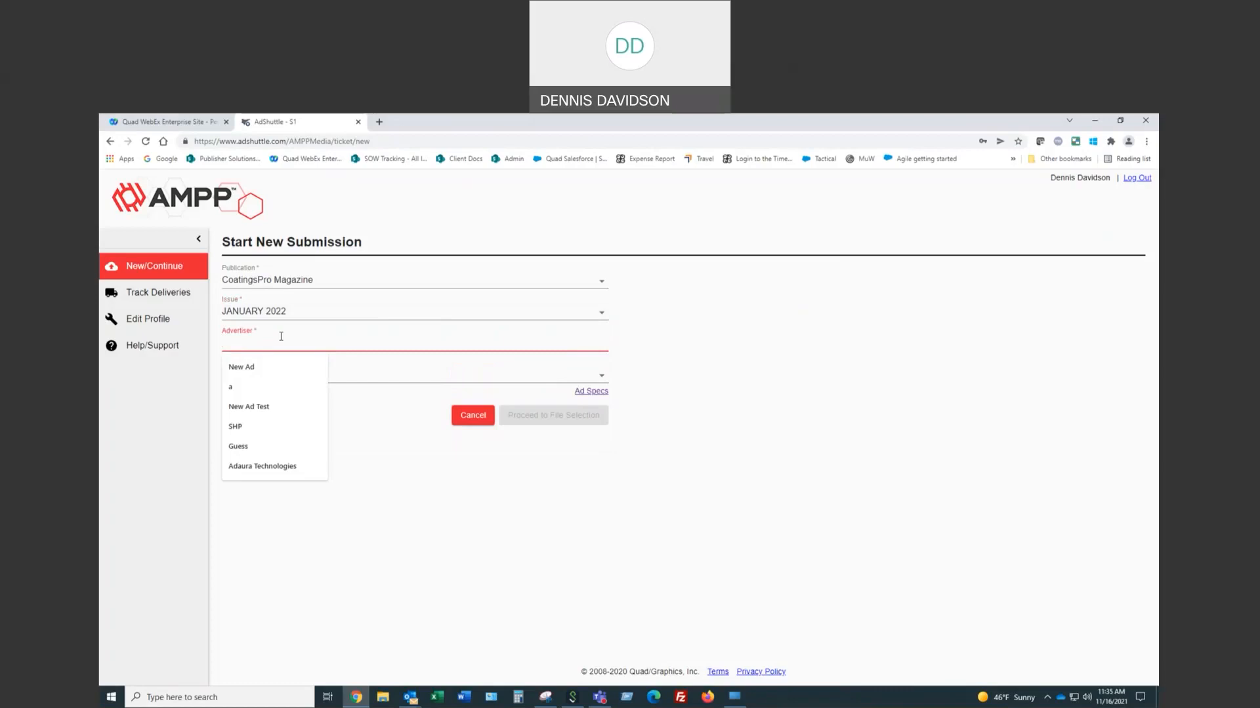
left_click(261, 372)
left_click(301, 380)
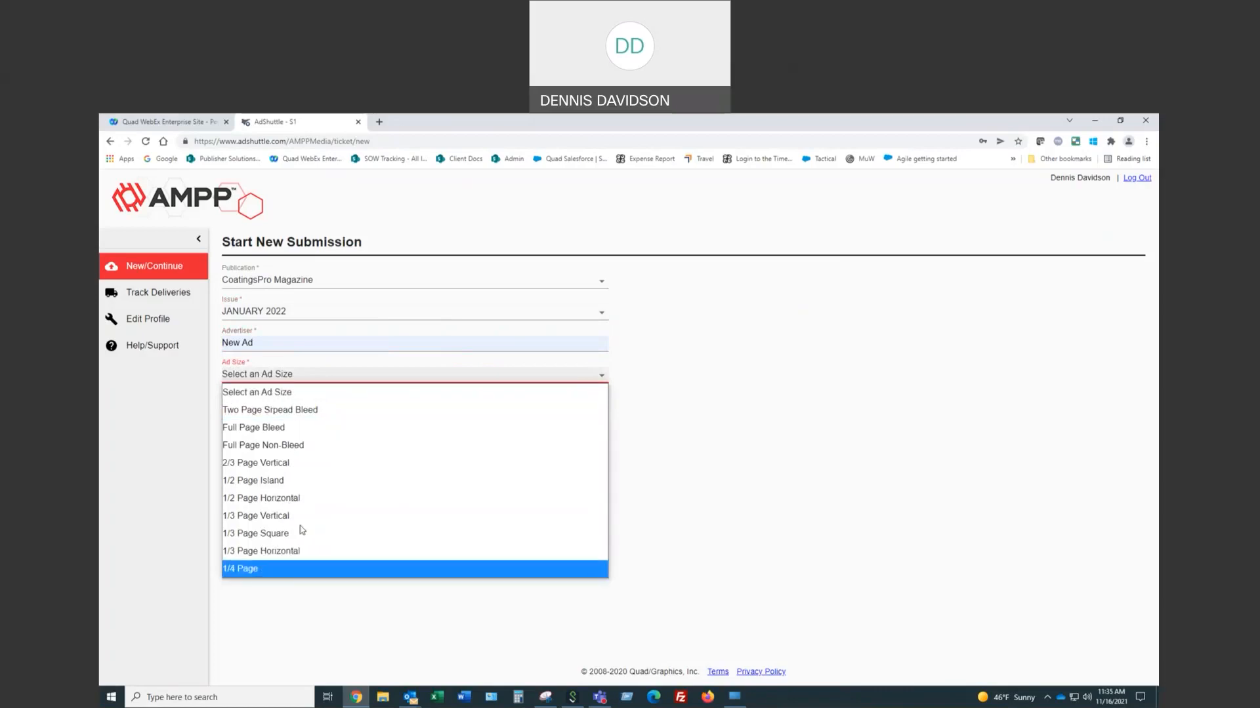
left_click(296, 430)
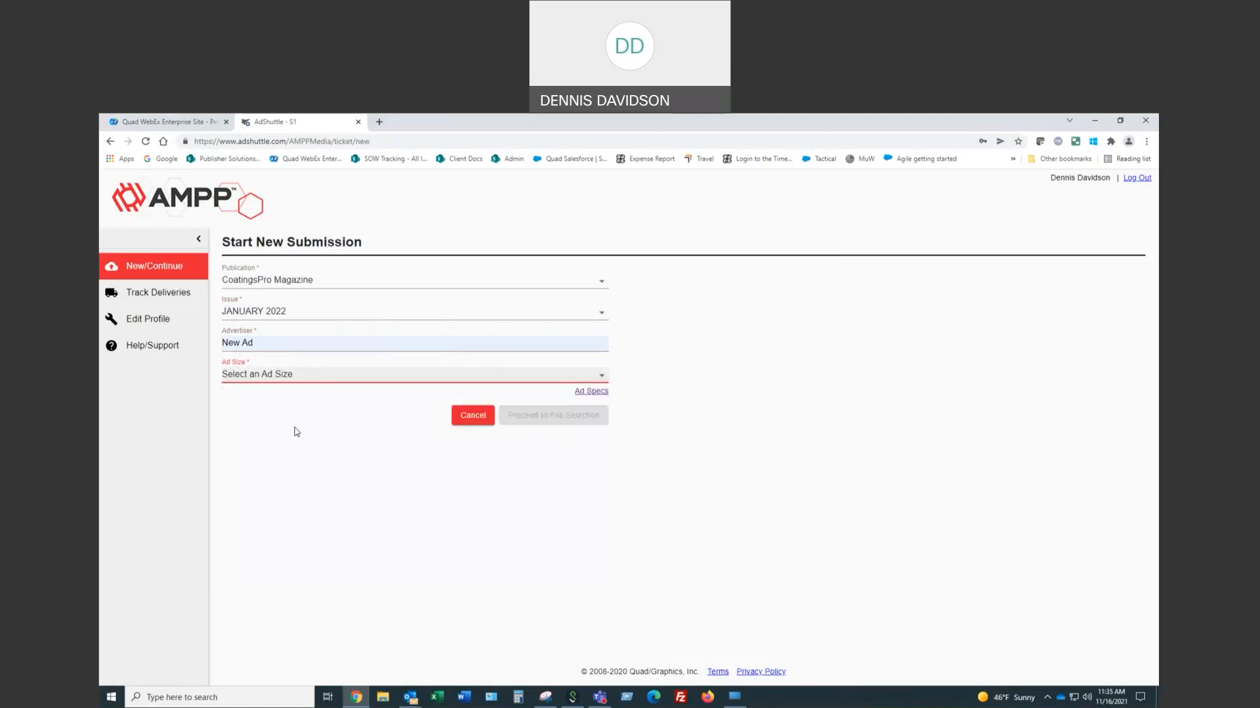
Step: Enter the headline "Headline" and product "Prod.", leave the notes empty, and proceed to file selection
left_click(272, 495)
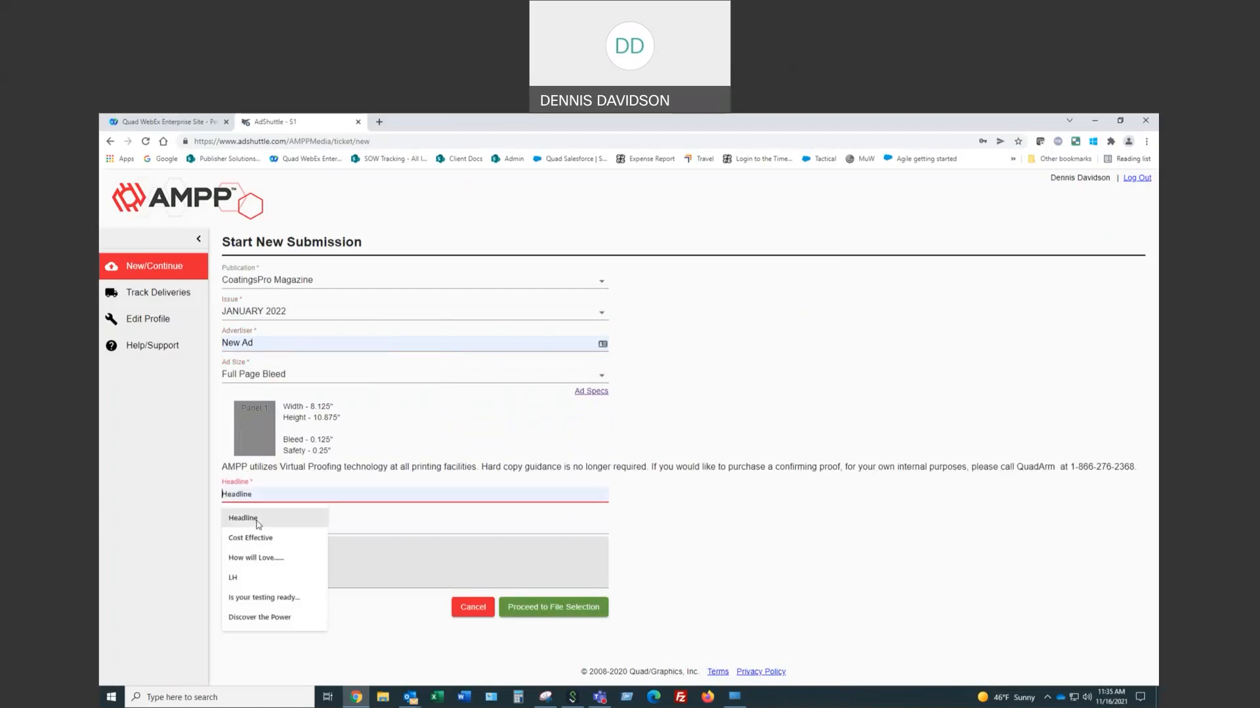
left_click(262, 525)
left_click(262, 530)
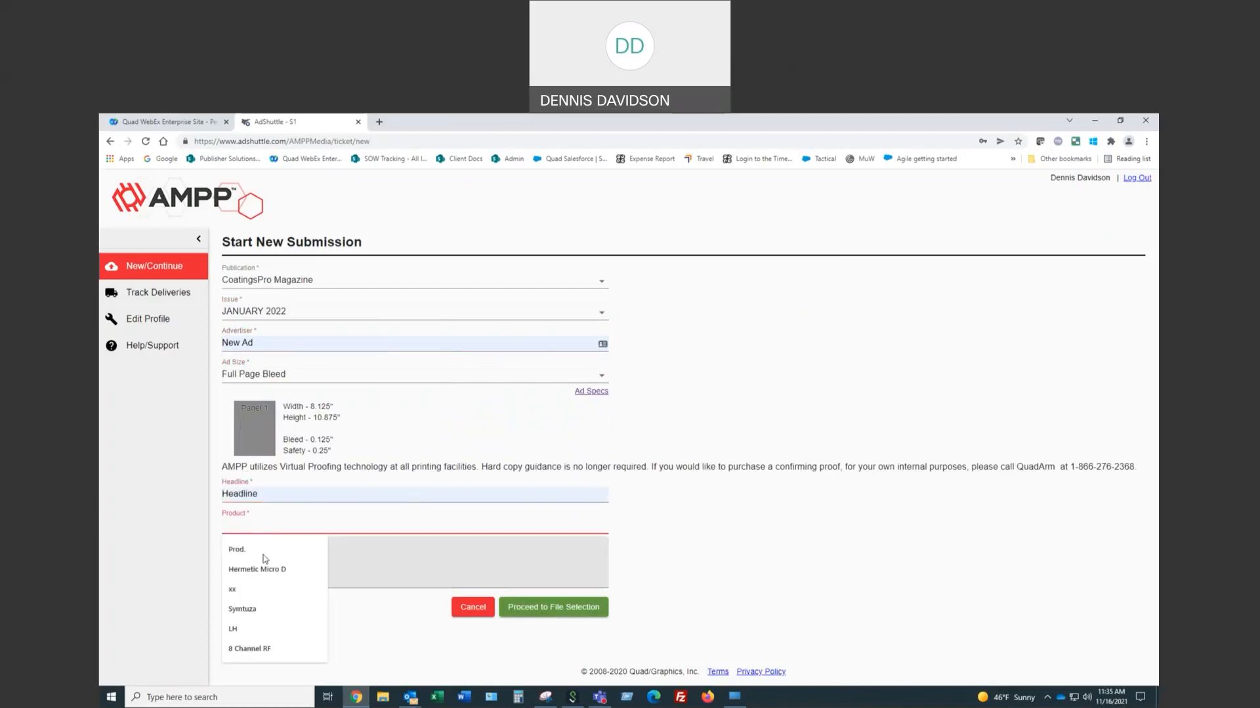
left_click(265, 556)
left_click(276, 562)
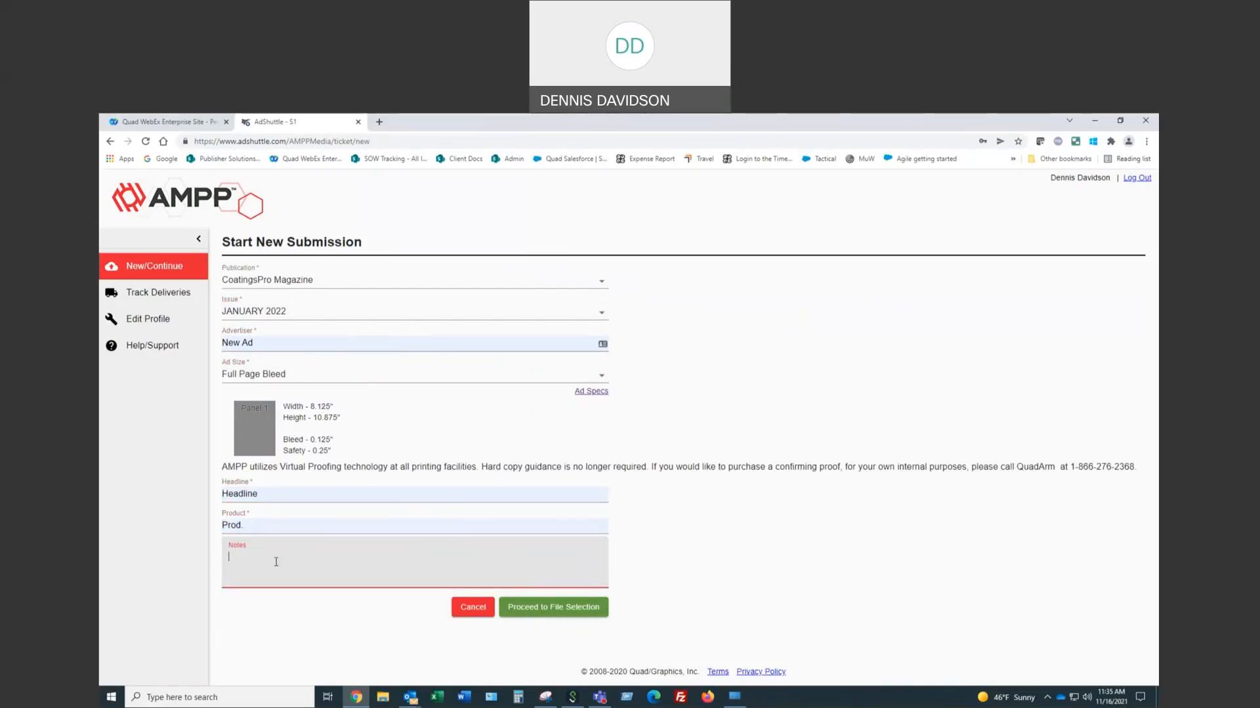
left_click(543, 615)
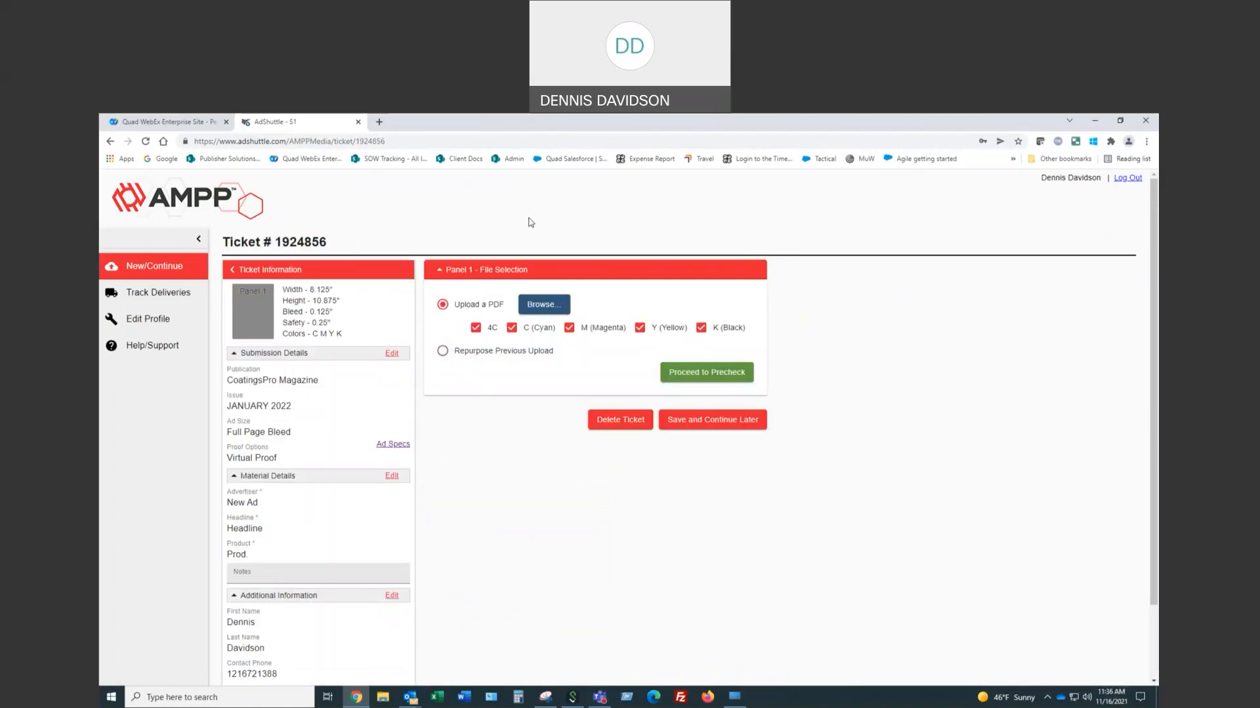
Step: Upload the PDF "175892 New AMPP member model MP Ad (1).pdf" from the Demo folder and proceed to precheck
left_click(543, 304)
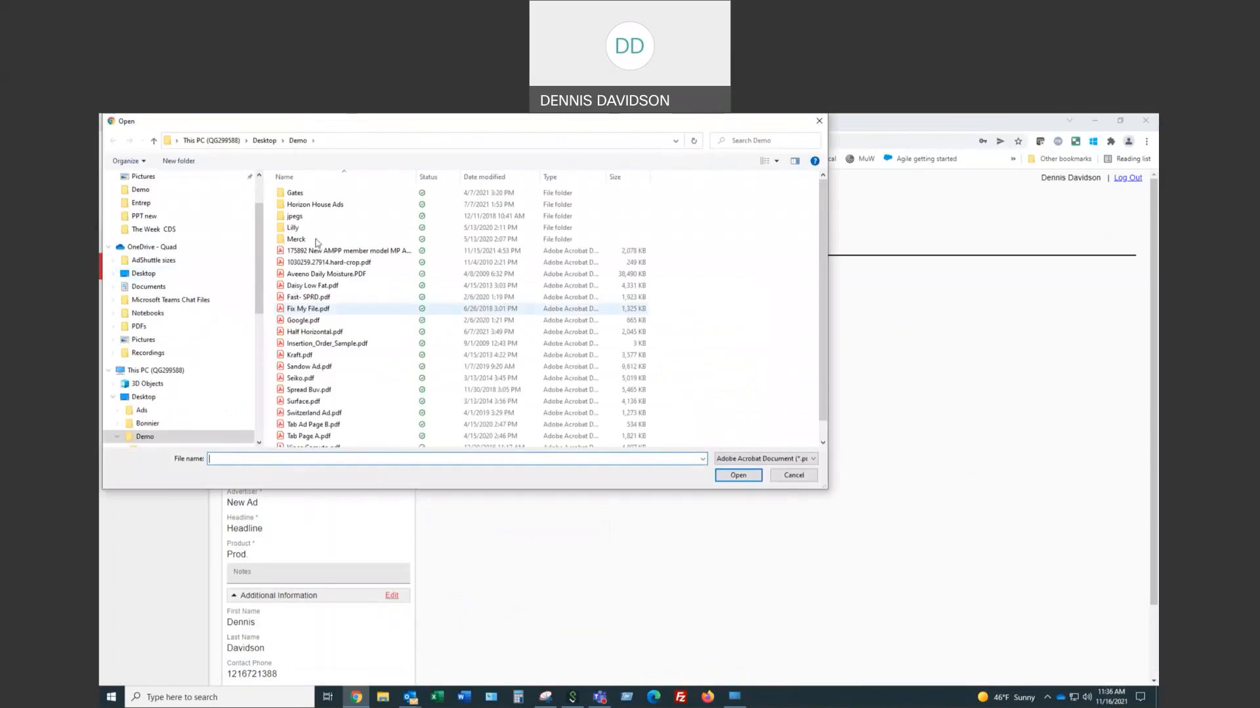
left_click(315, 251)
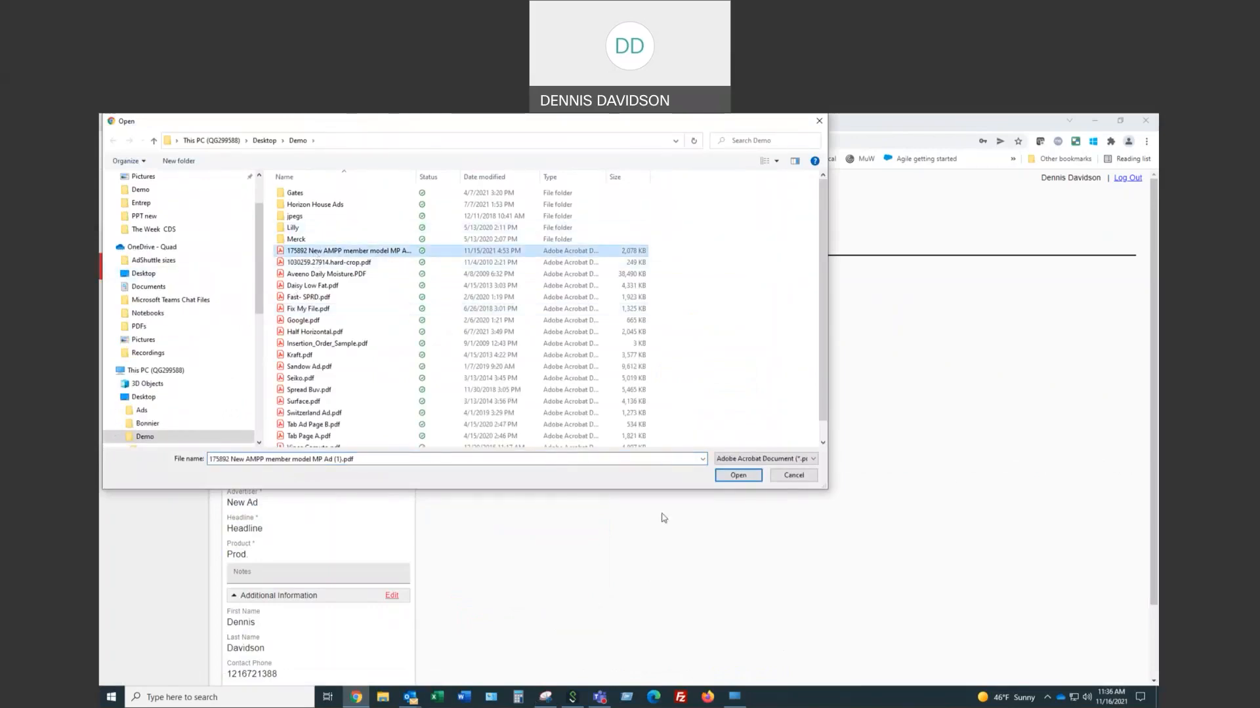
left_click(749, 481)
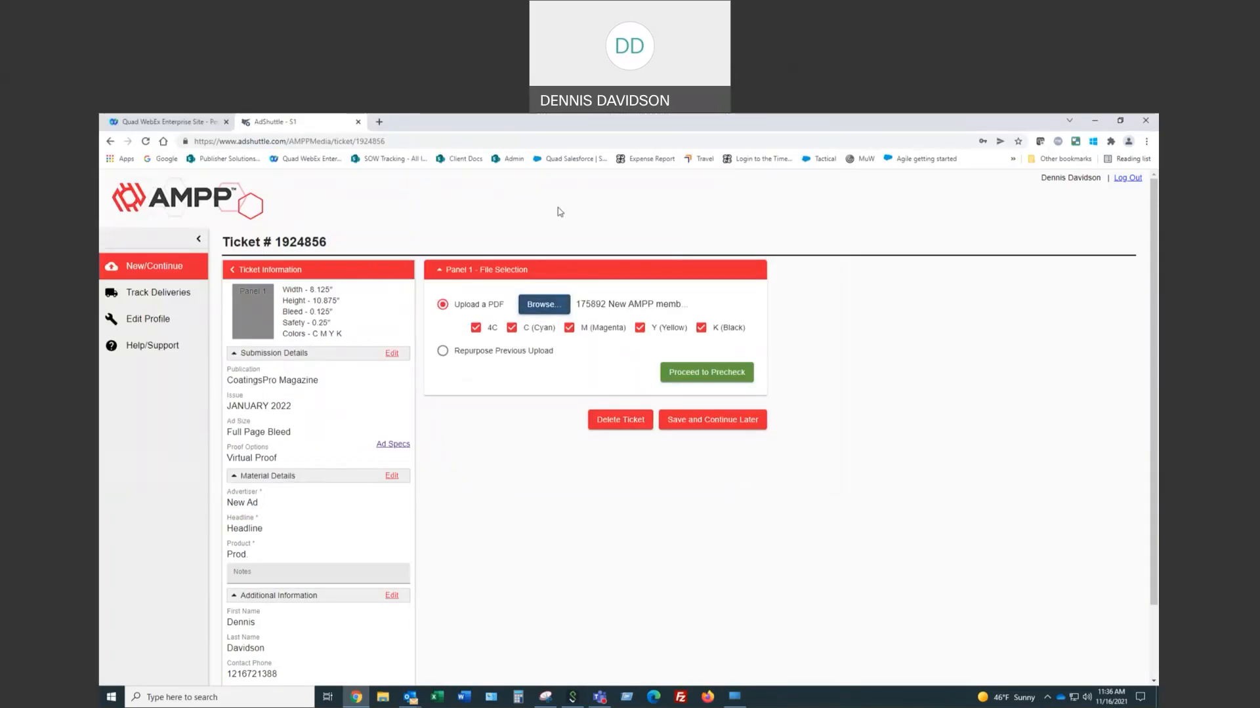
left_click(716, 381)
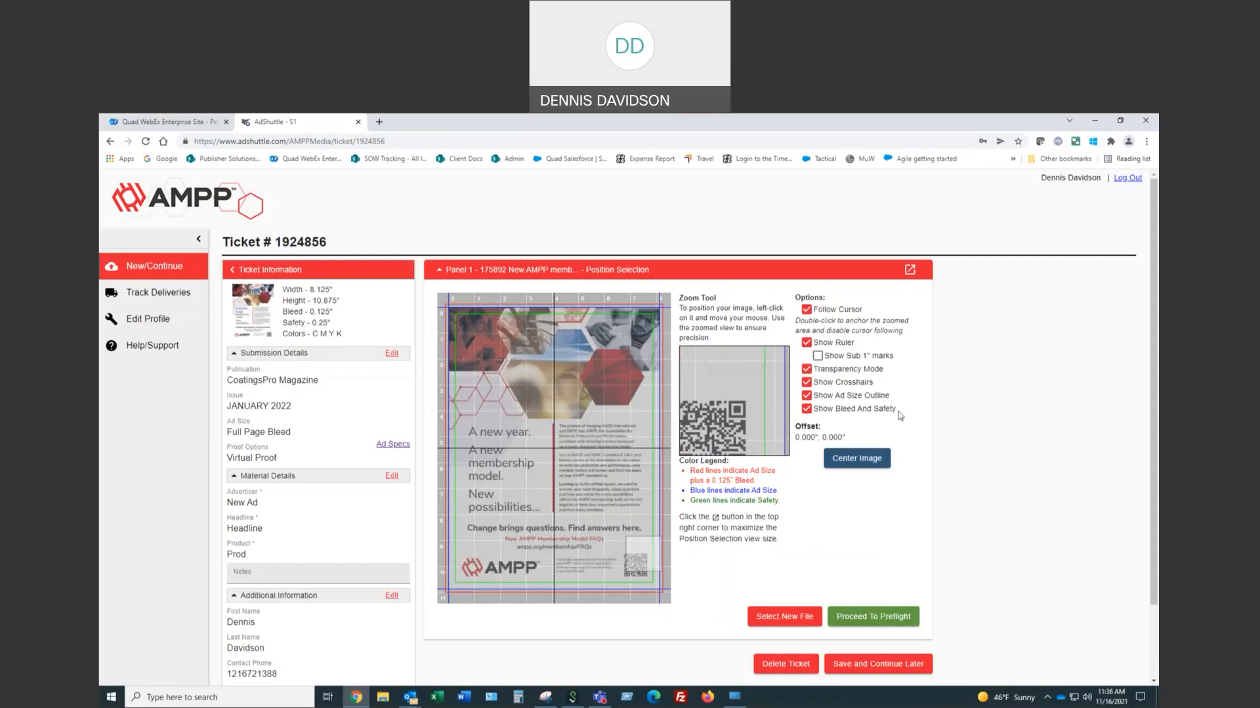
Step: Turn off transparency mode for the ad preview and maximize the position selection view
left_click(806, 369)
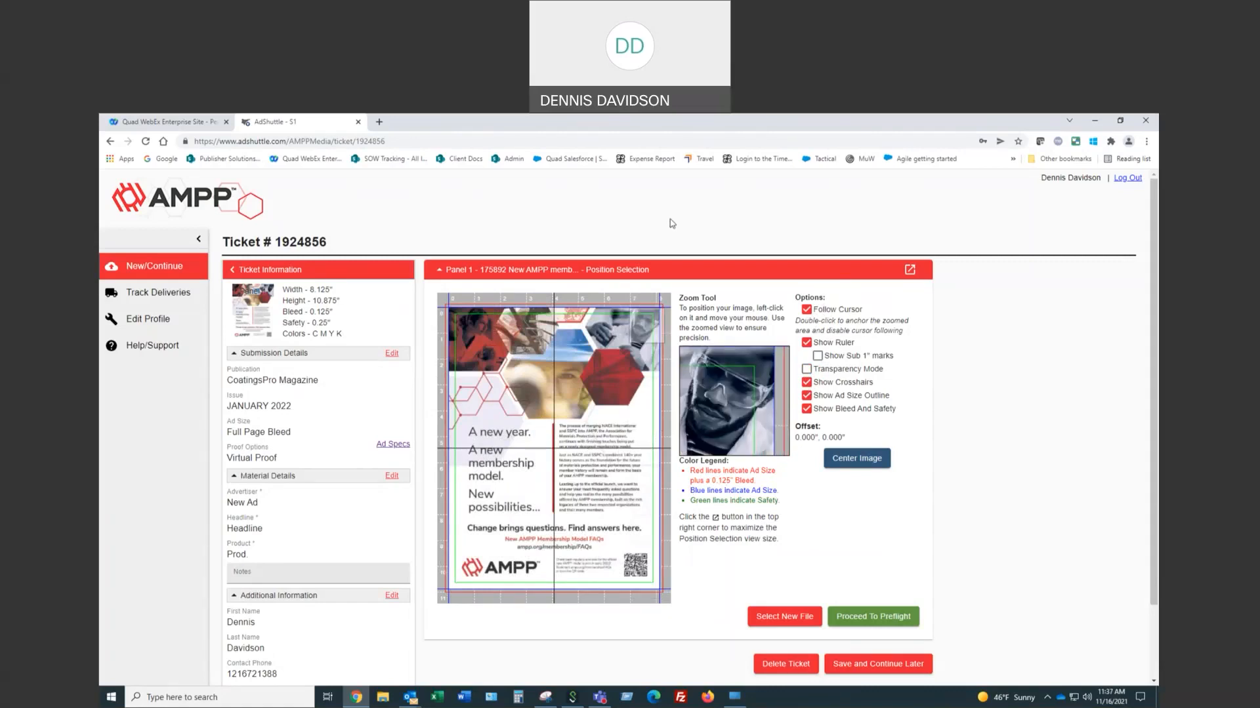
left_click(910, 271)
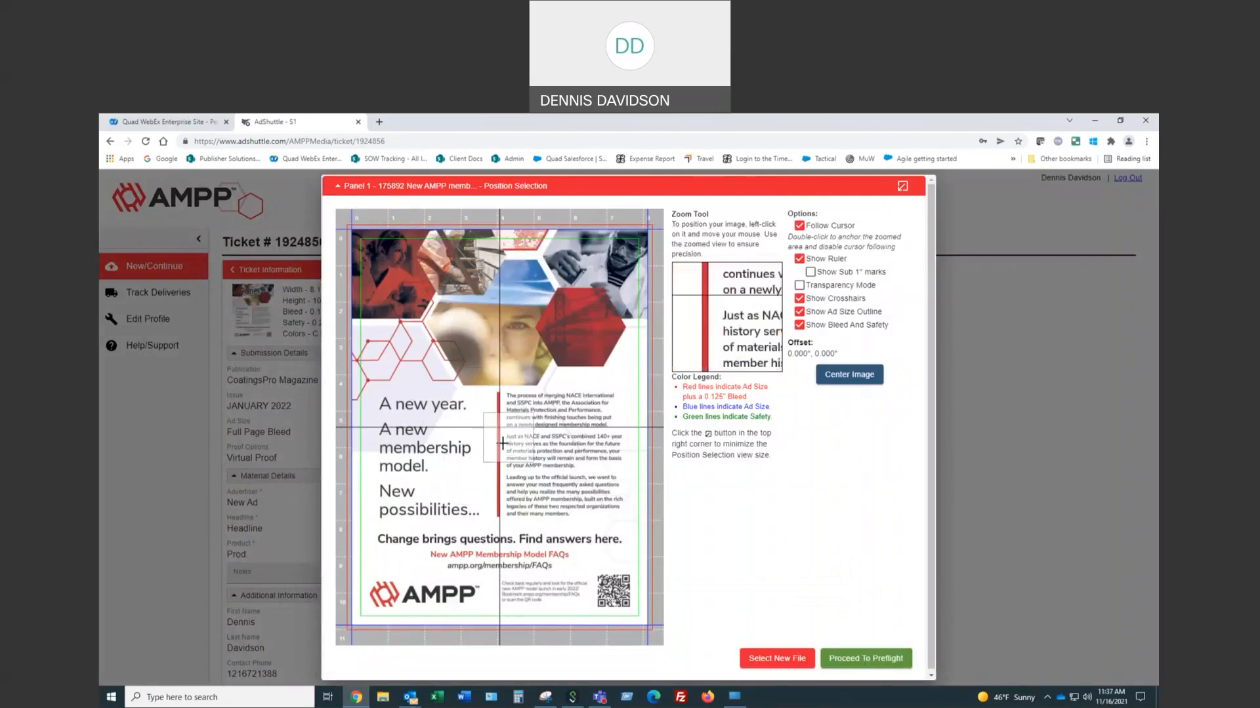
Step: Shift the ad image to an offset of about -0.061", -0.106" and center it again
left_click_drag(499, 433, 497, 428)
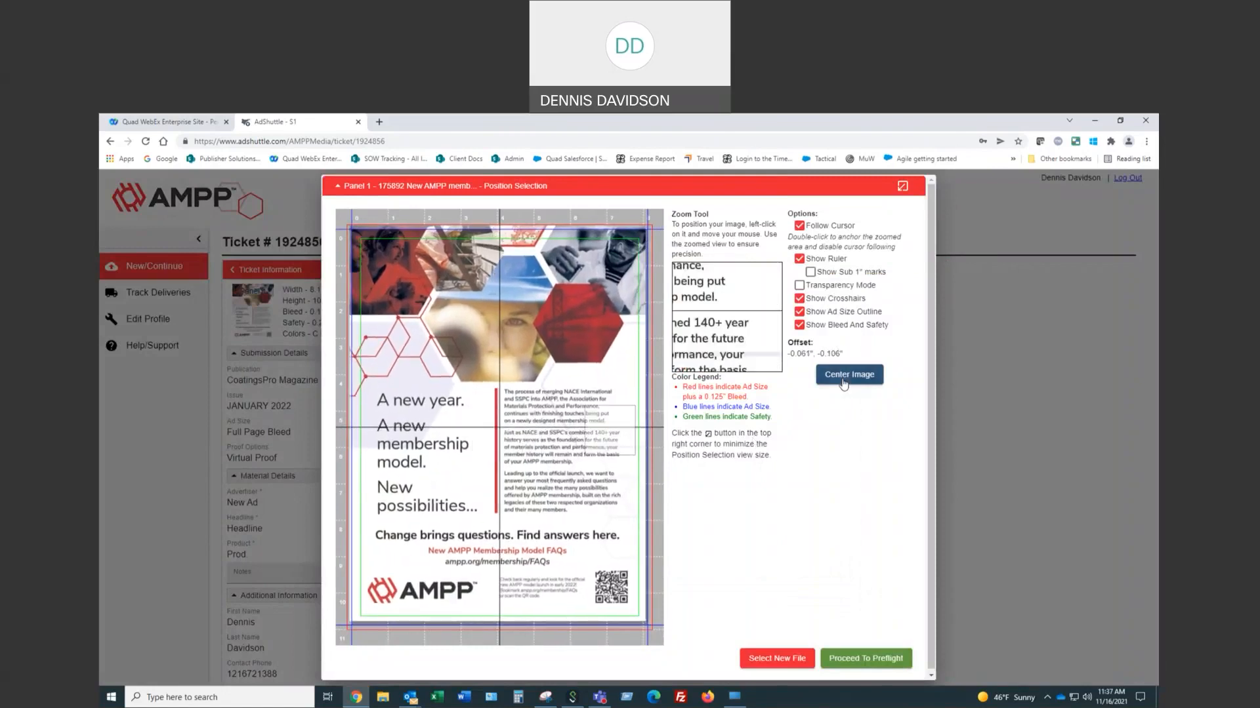
left_click(844, 383)
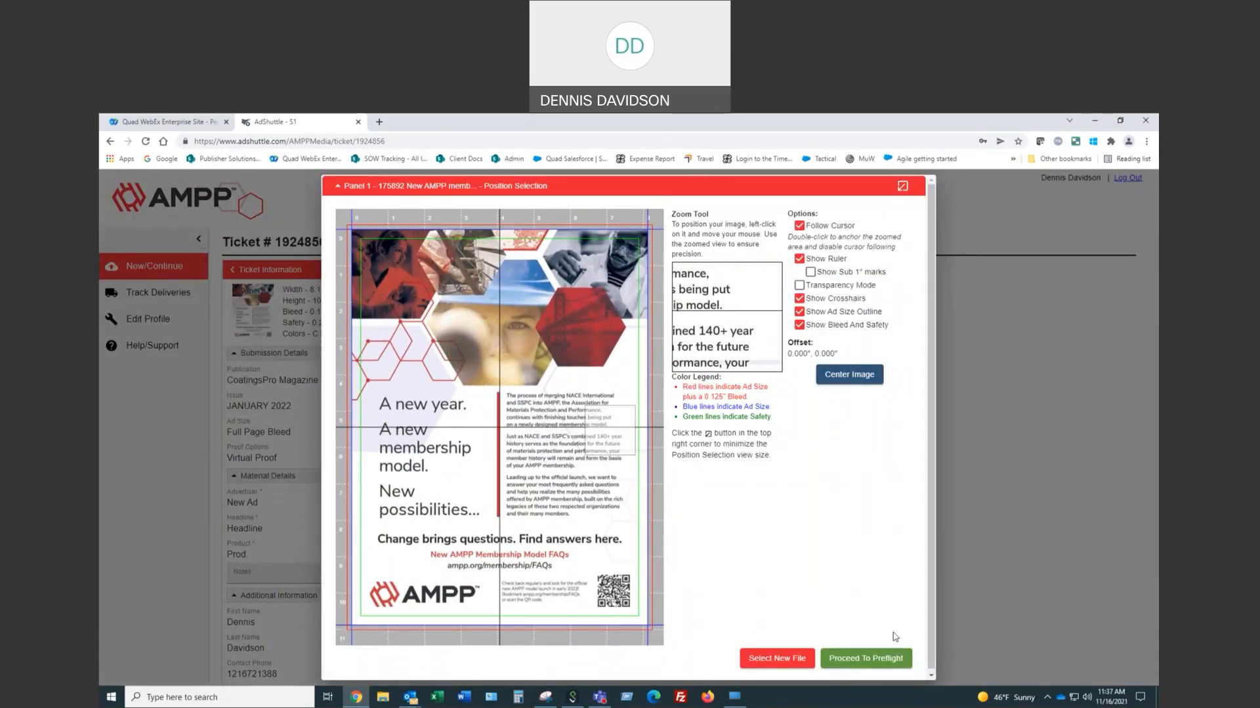
Step: Run preflight on the positioned ad and read the details of the transparency and non-CMYK color errors
left_click(874, 660)
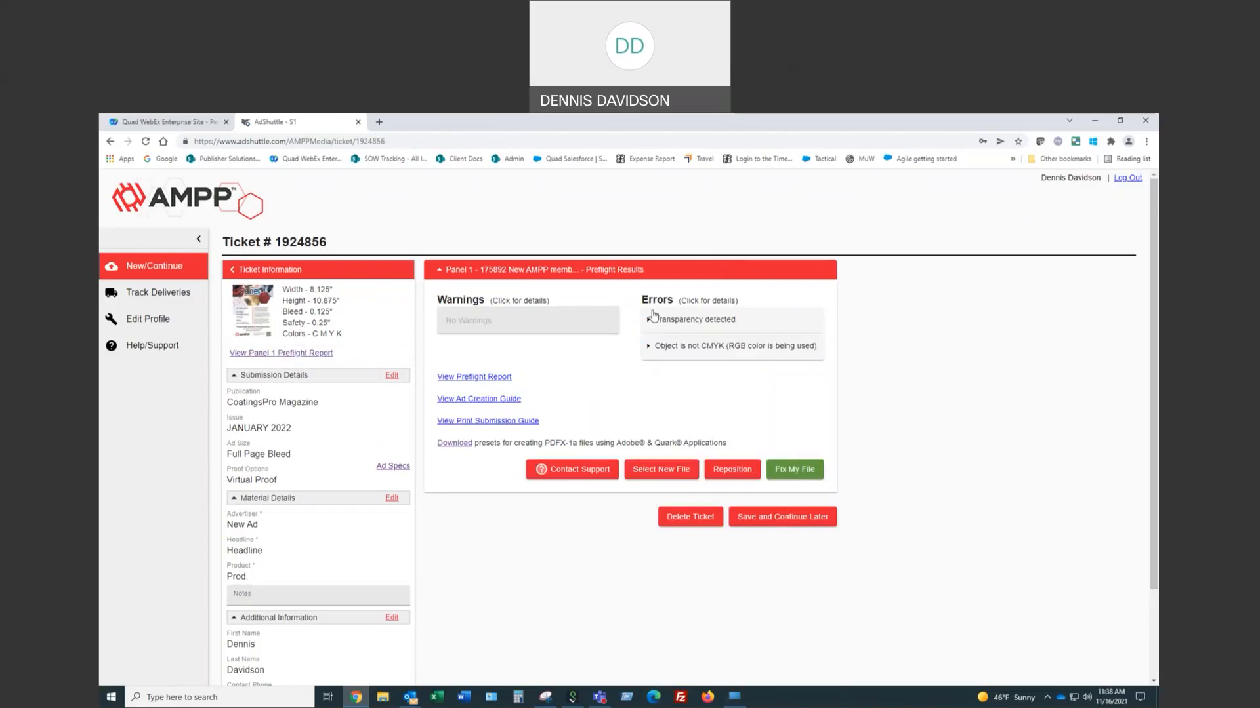
left_click(648, 322)
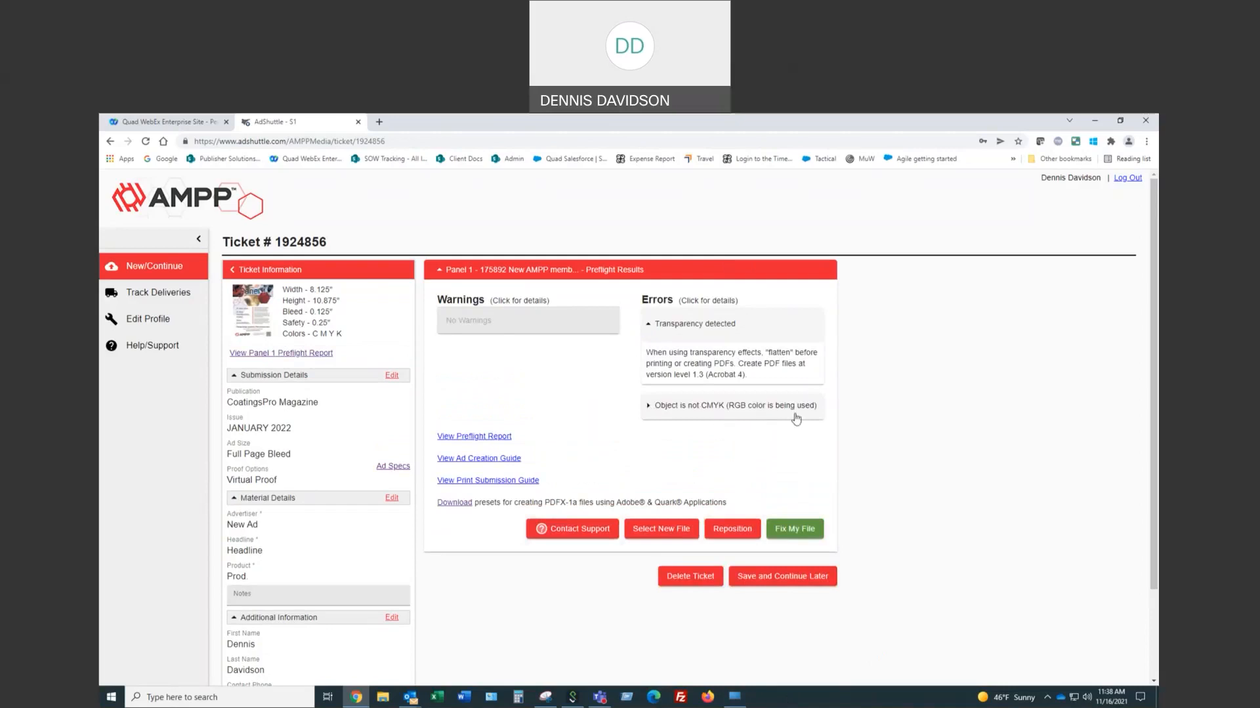
left_click(648, 407)
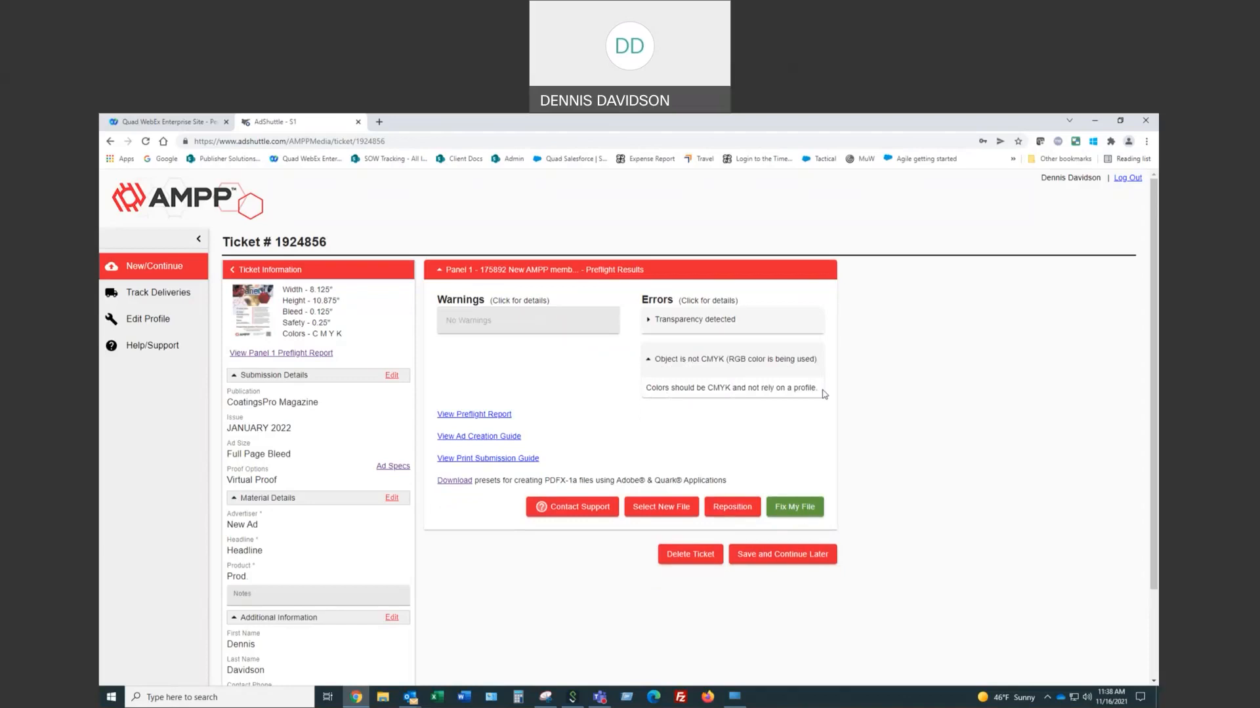
left_click(648, 362)
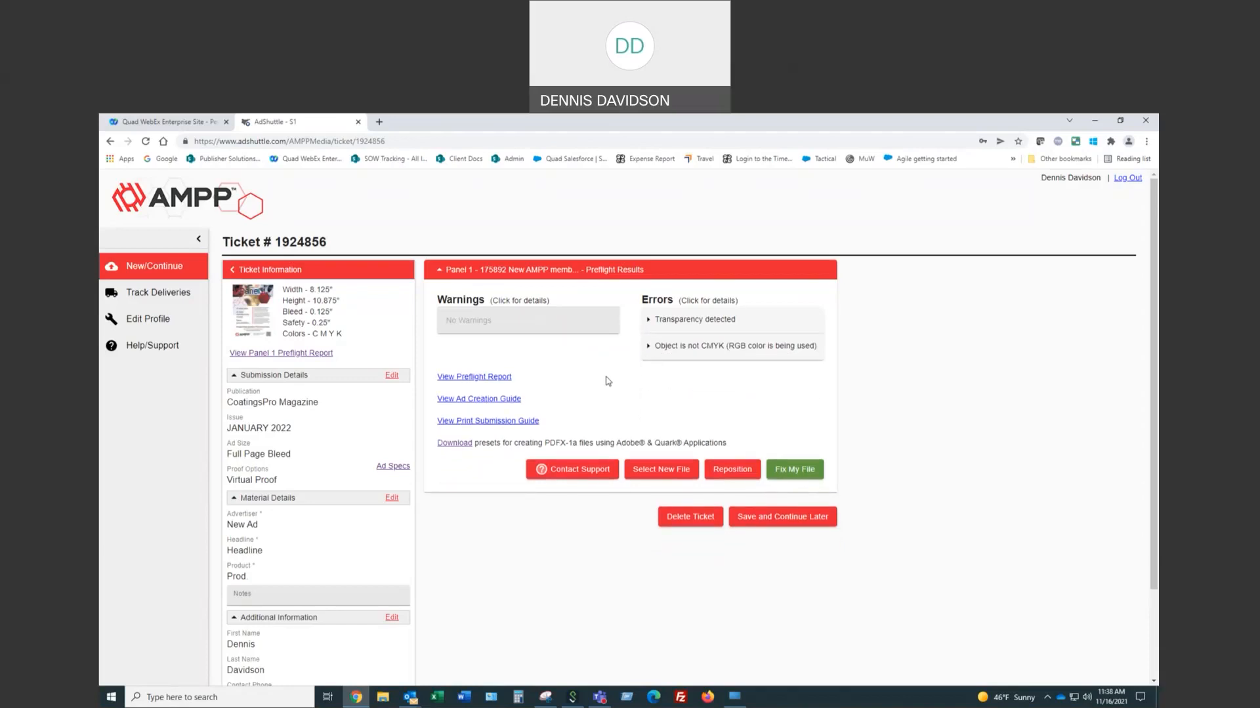
Step: View the preflight report PDF, examine the annotation on a transparency problem area in the ad, and close the report
left_click(477, 377)
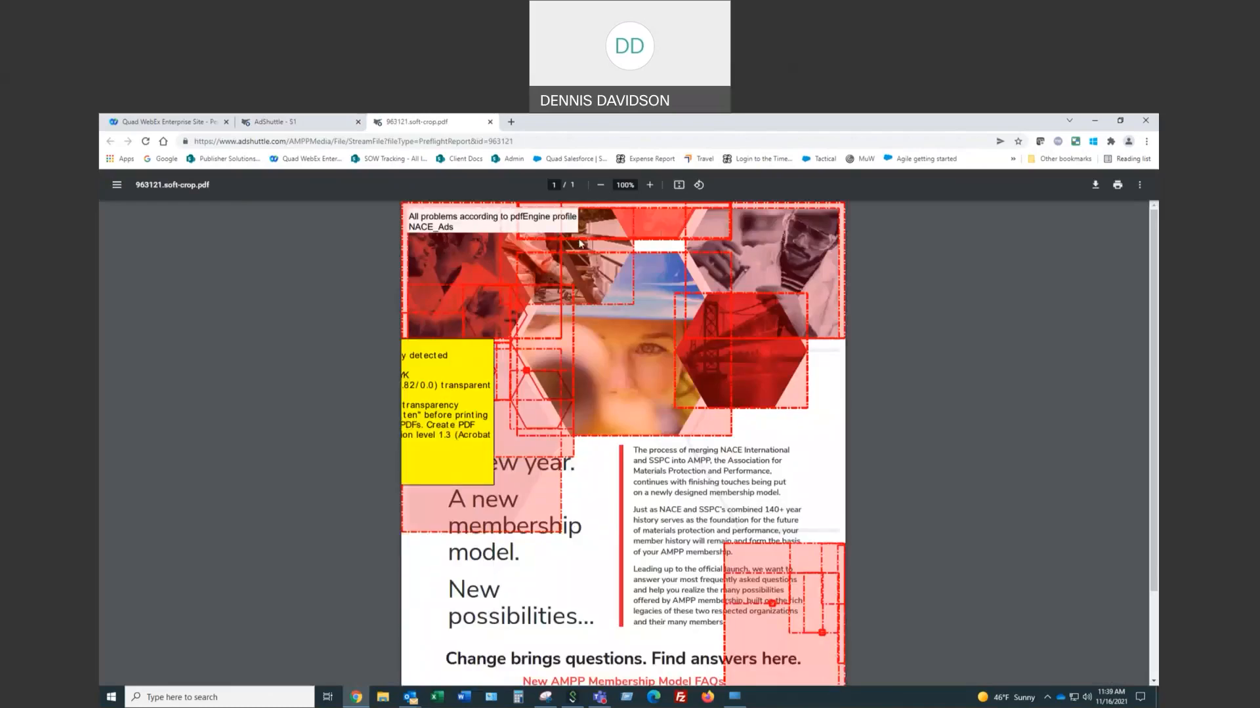
mouse_move(661, 231)
mouse_move(770, 250)
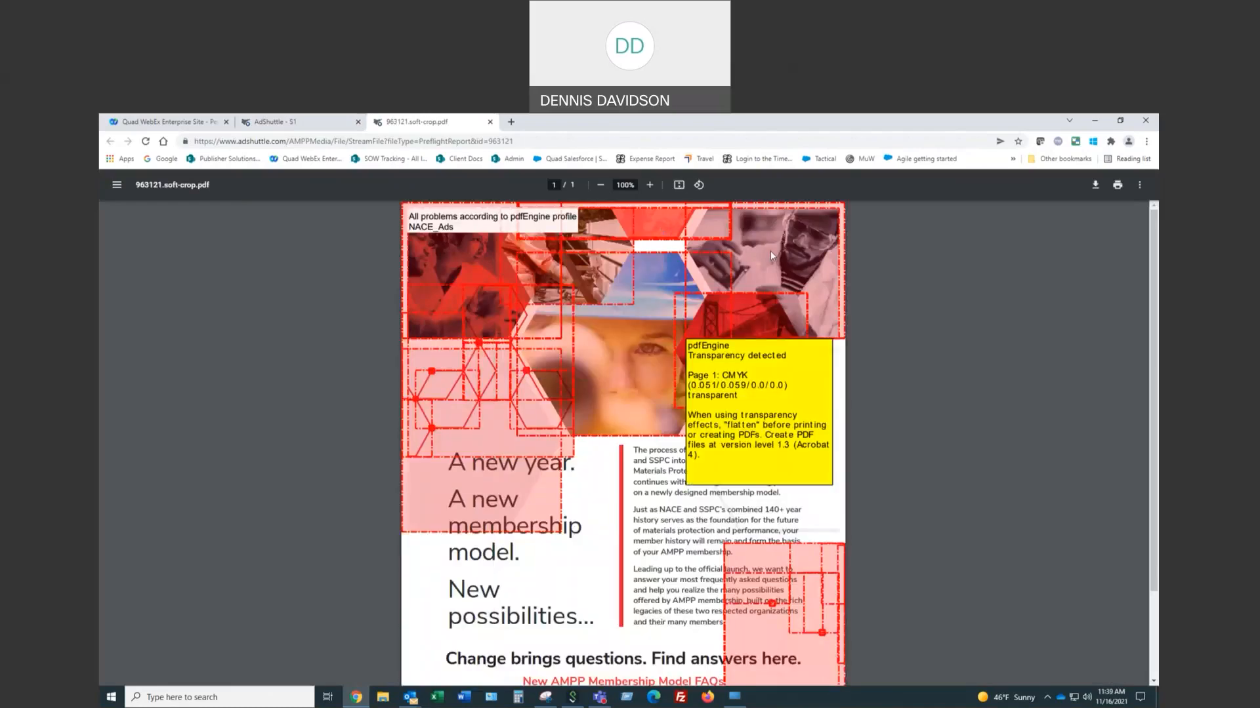
left_click(490, 123)
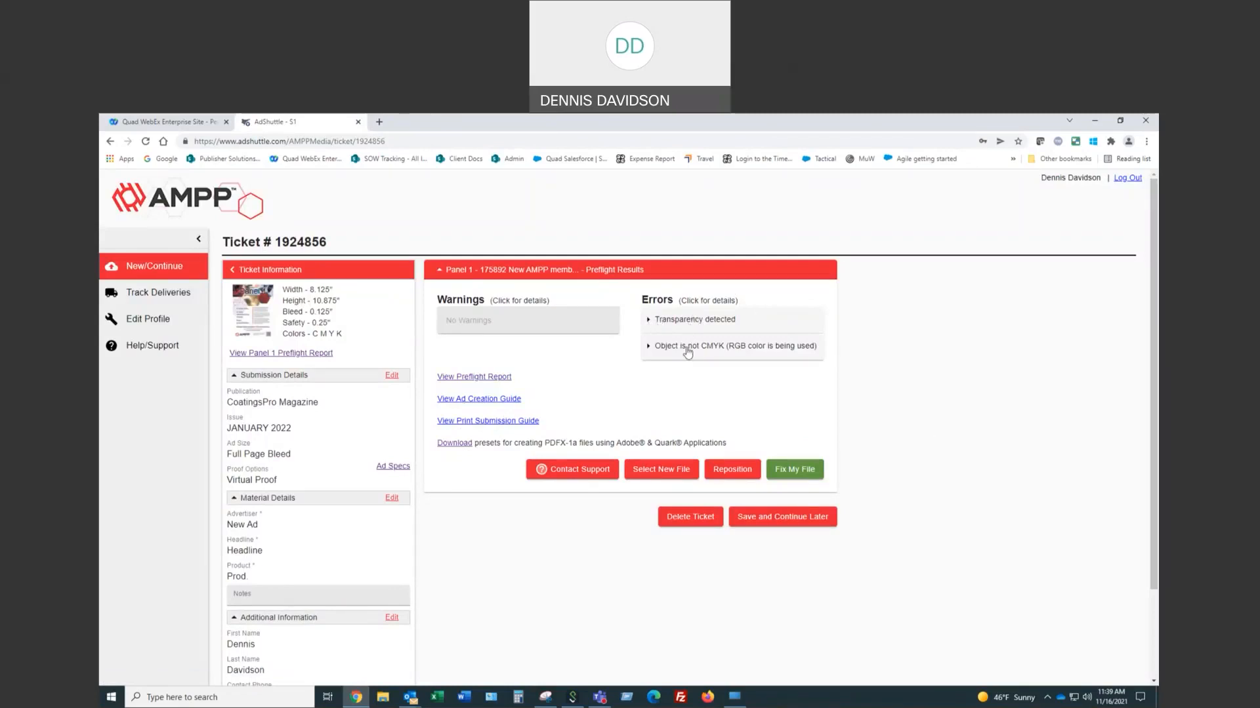
Step: Have AdShuttle fix the ad's transparency and RGB color errors, and proceed to preflight with the fixed file
left_click(794, 469)
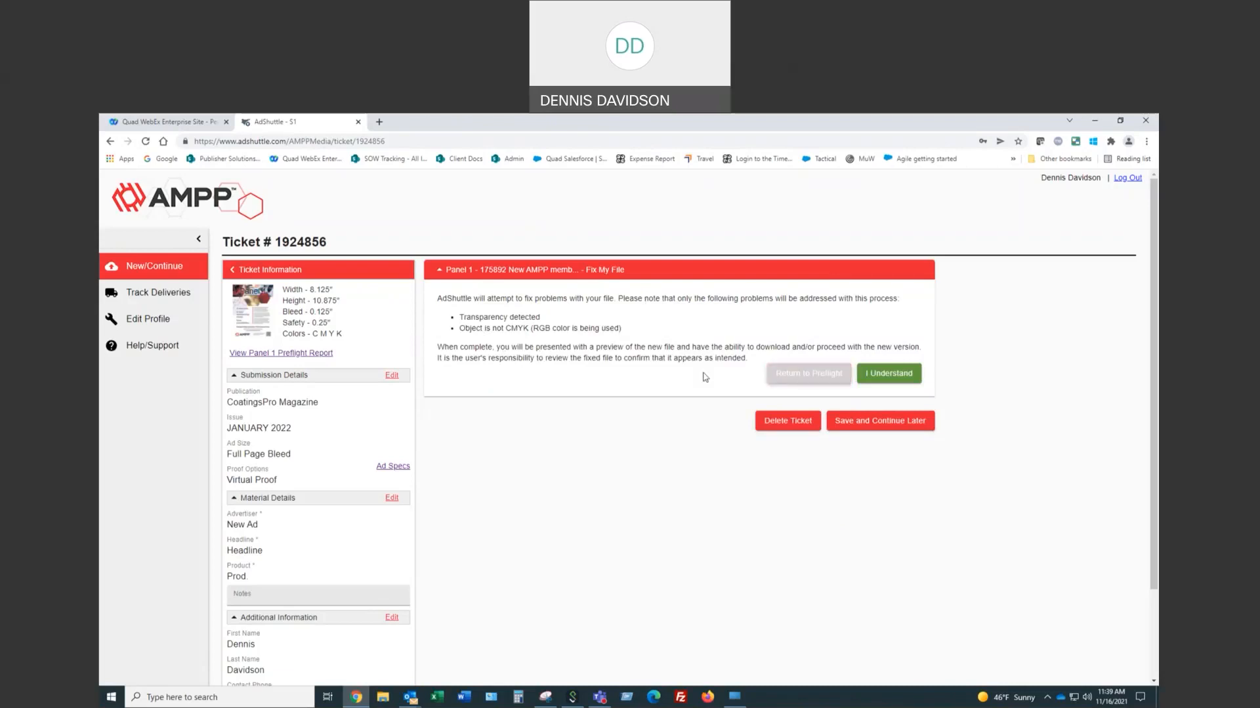
left_click(892, 381)
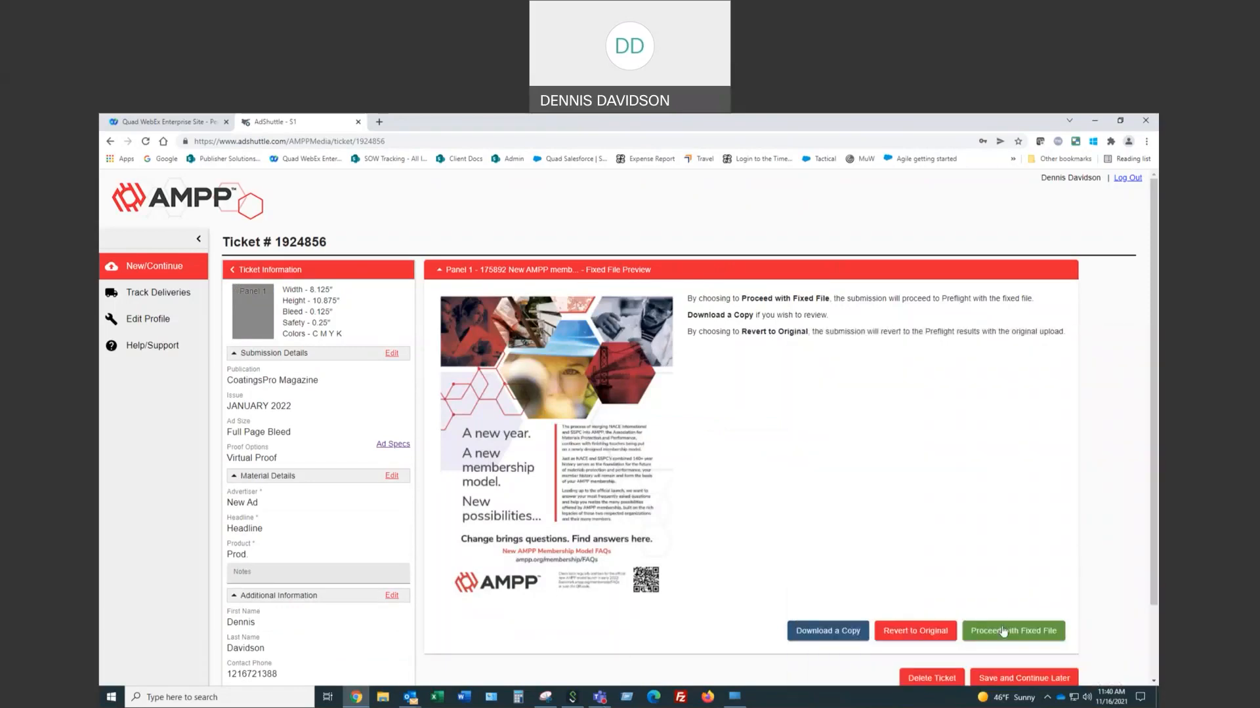
left_click(1007, 631)
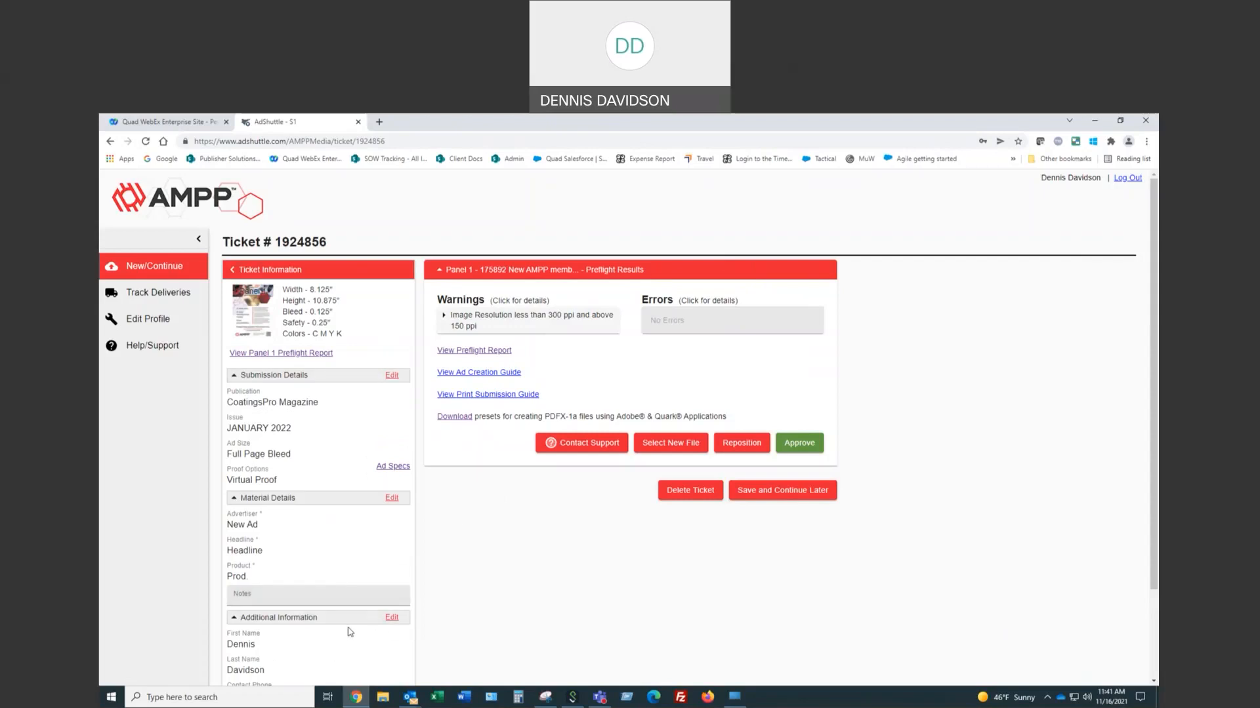
scroll(426, 637, "down", 1)
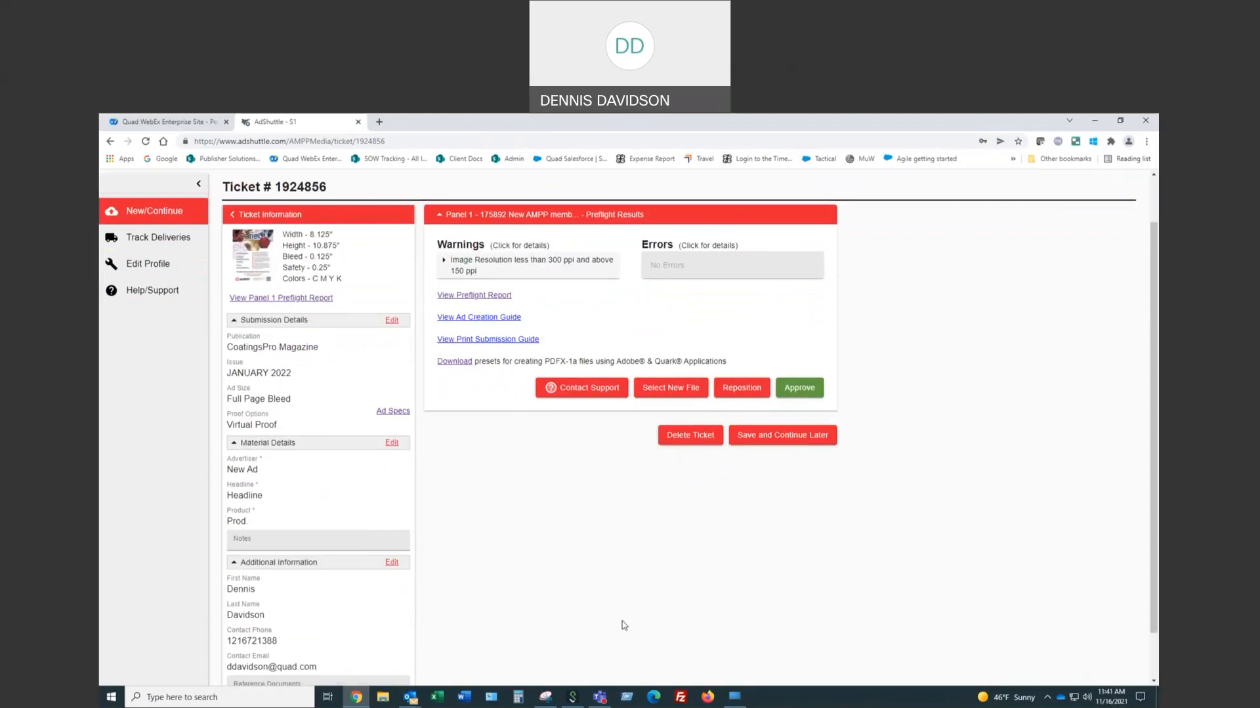
scroll(624, 625, "up", 1)
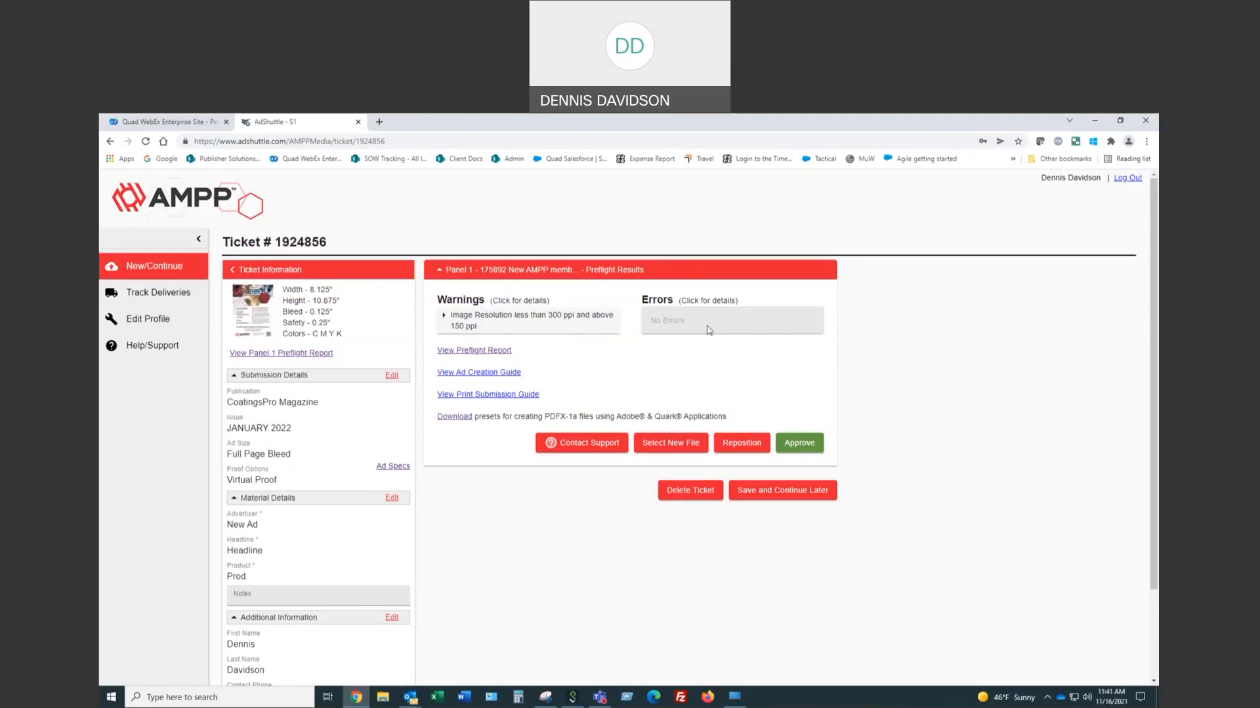
Step: Approve the fixed file's preflight results and its position in the maximized view, and deliver the ad to the publisher
left_click(757, 488)
left_click(801, 445)
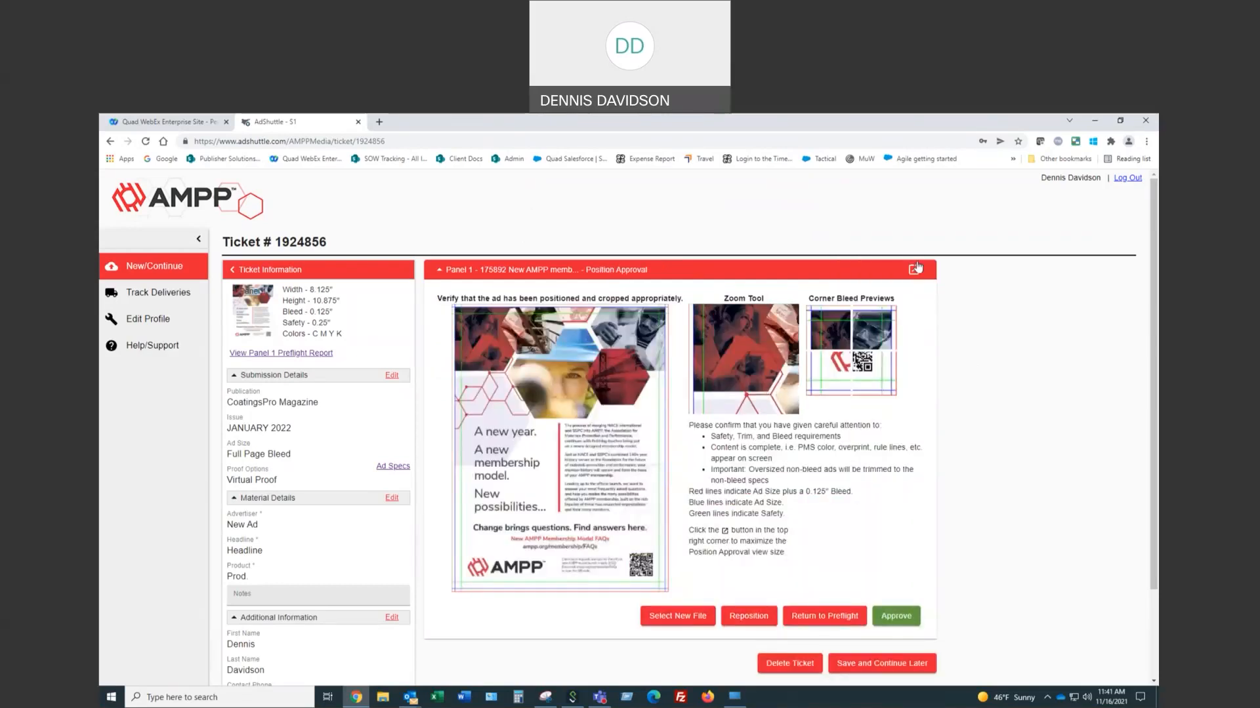
left_click(913, 269)
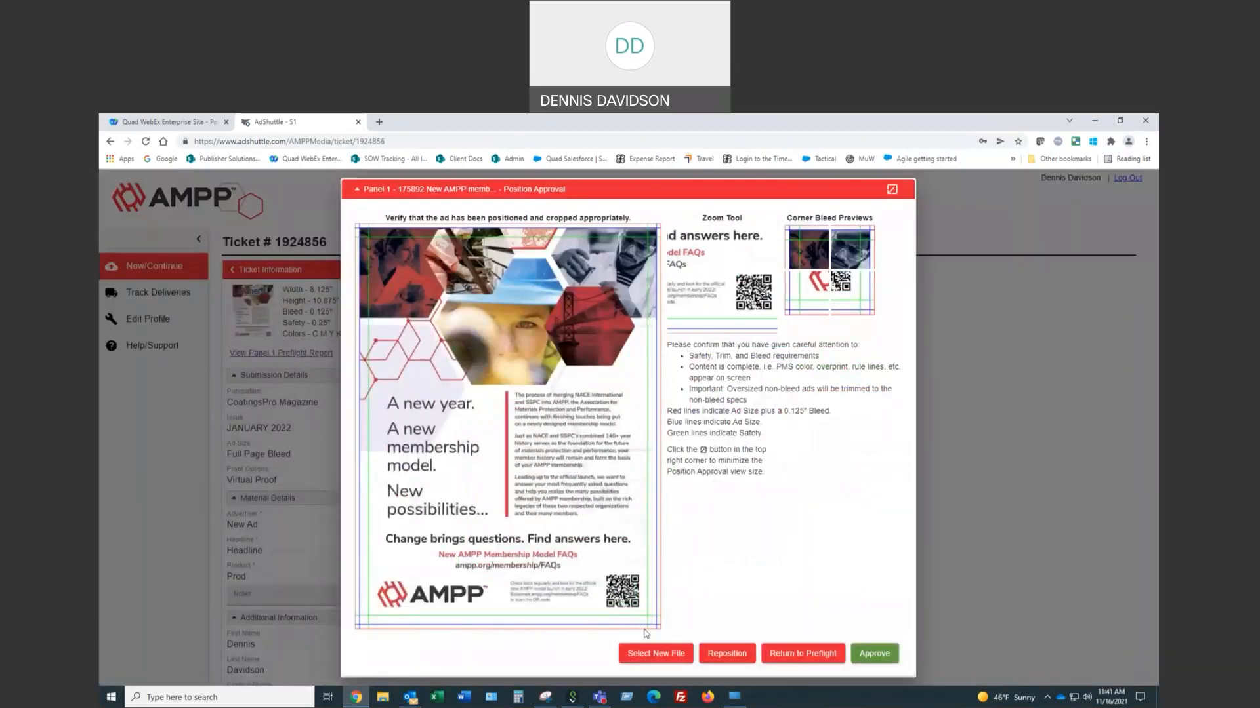
left_click(867, 658)
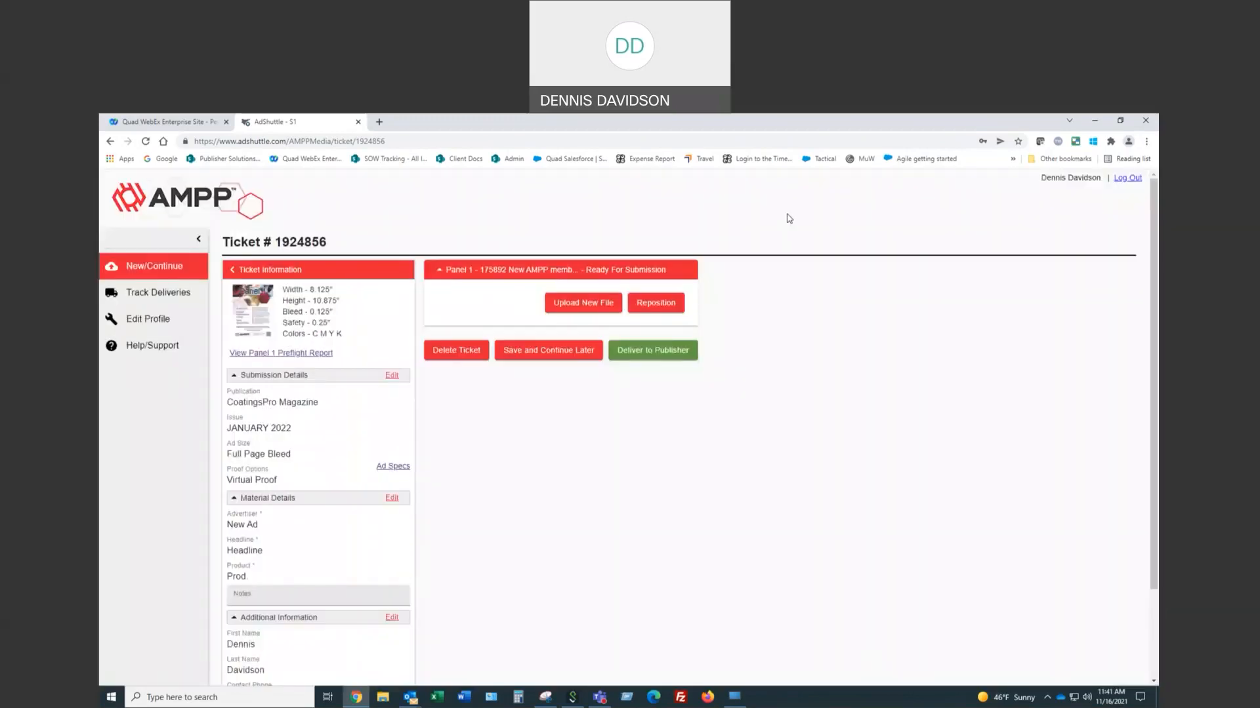
left_click(650, 360)
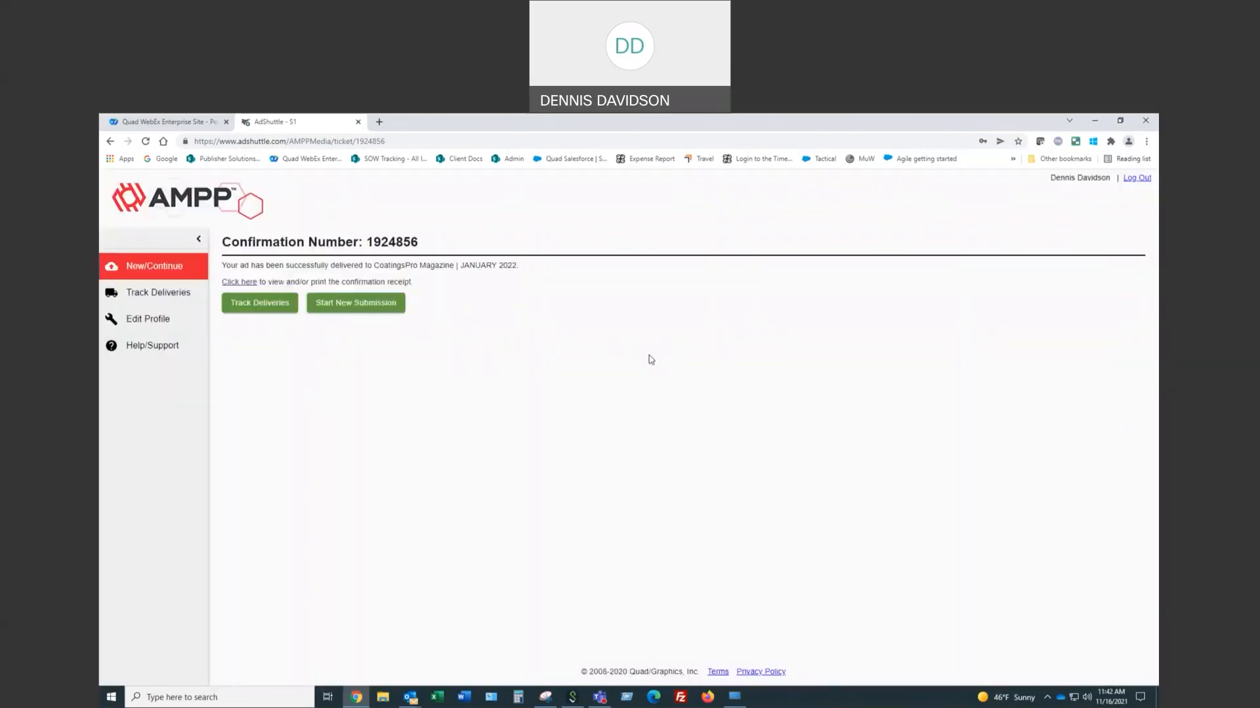
Step: Look up the newest CoatingsPro Magazine January 2022 submission in the tracked deliveries and review its ad ticket confirmation
left_click(156, 296)
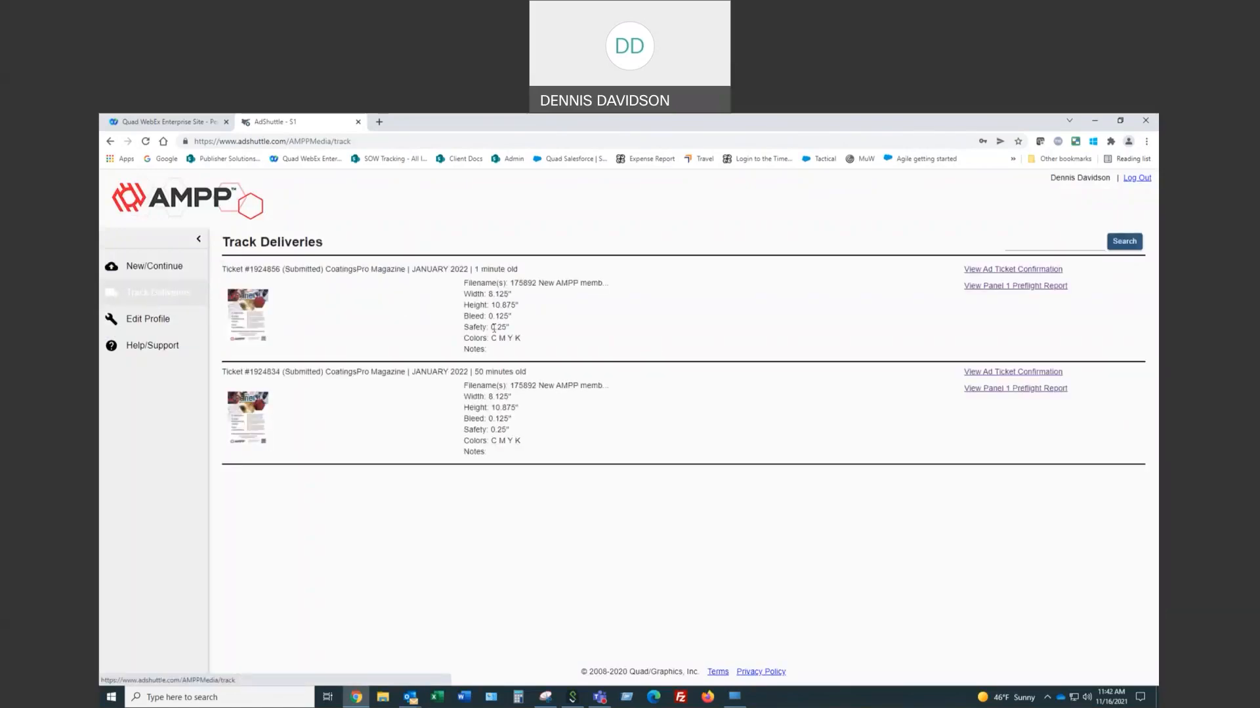
left_click(1016, 271)
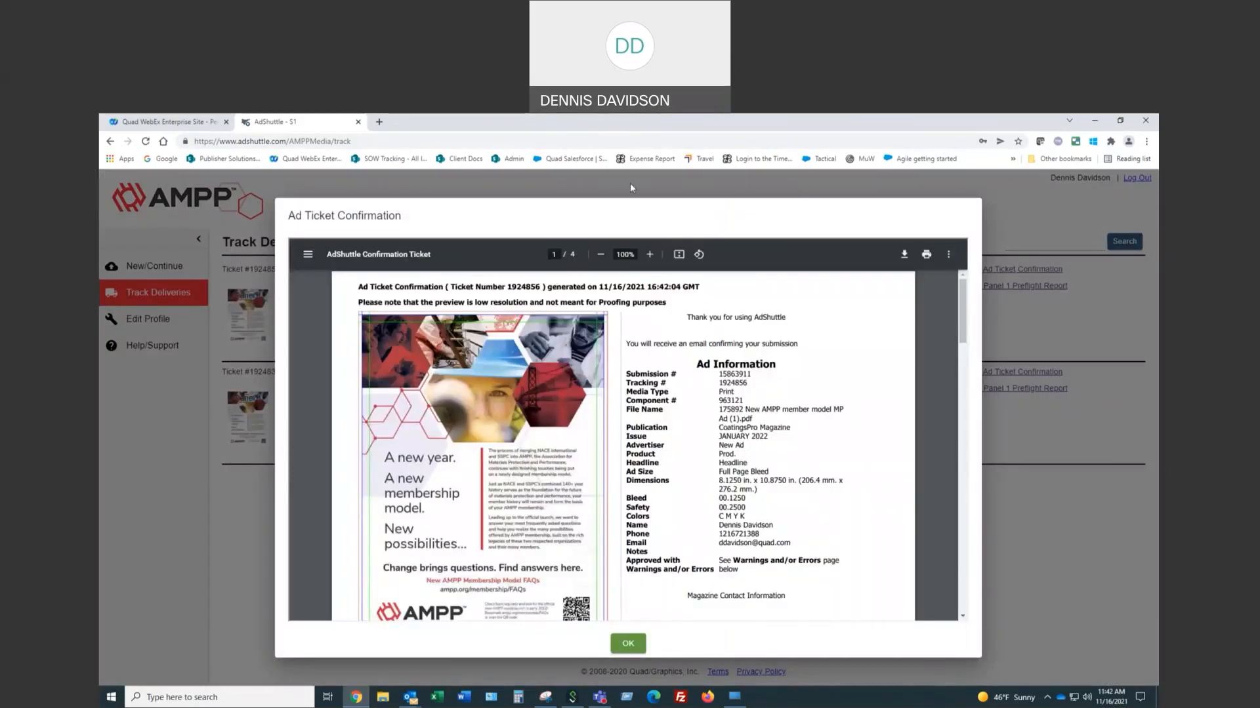
triple_click(633, 216)
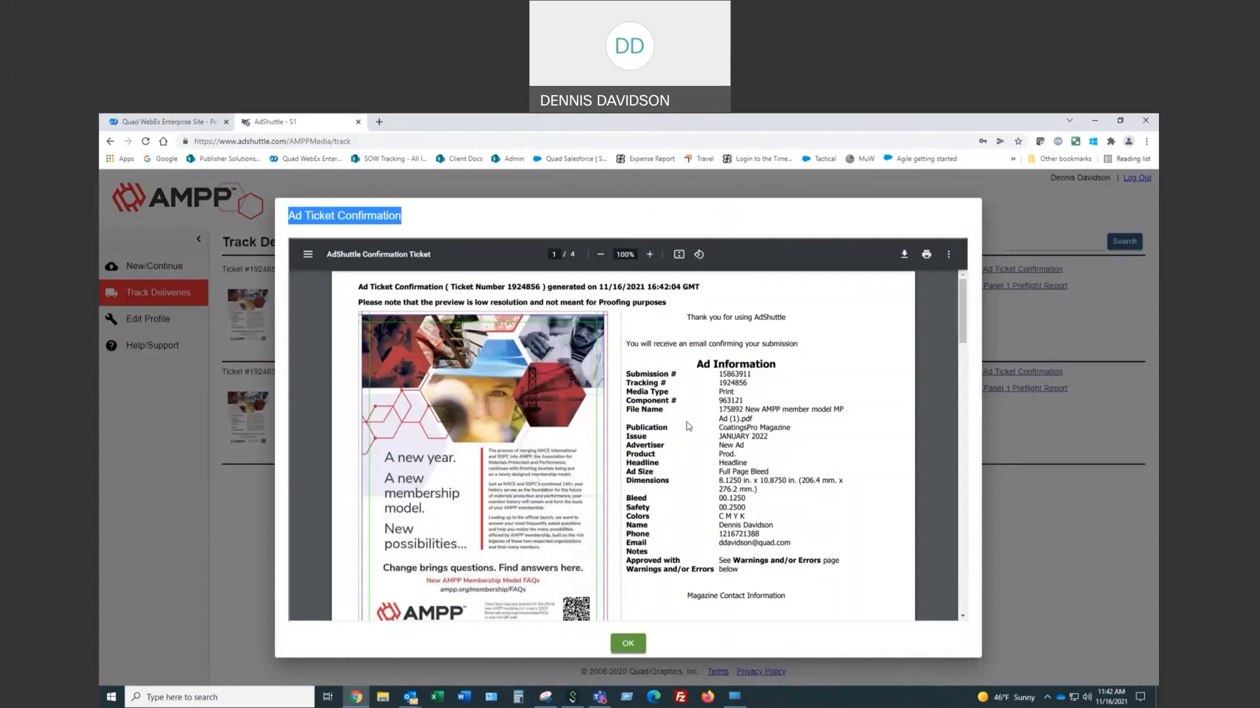
scroll(688, 426, "down", 5)
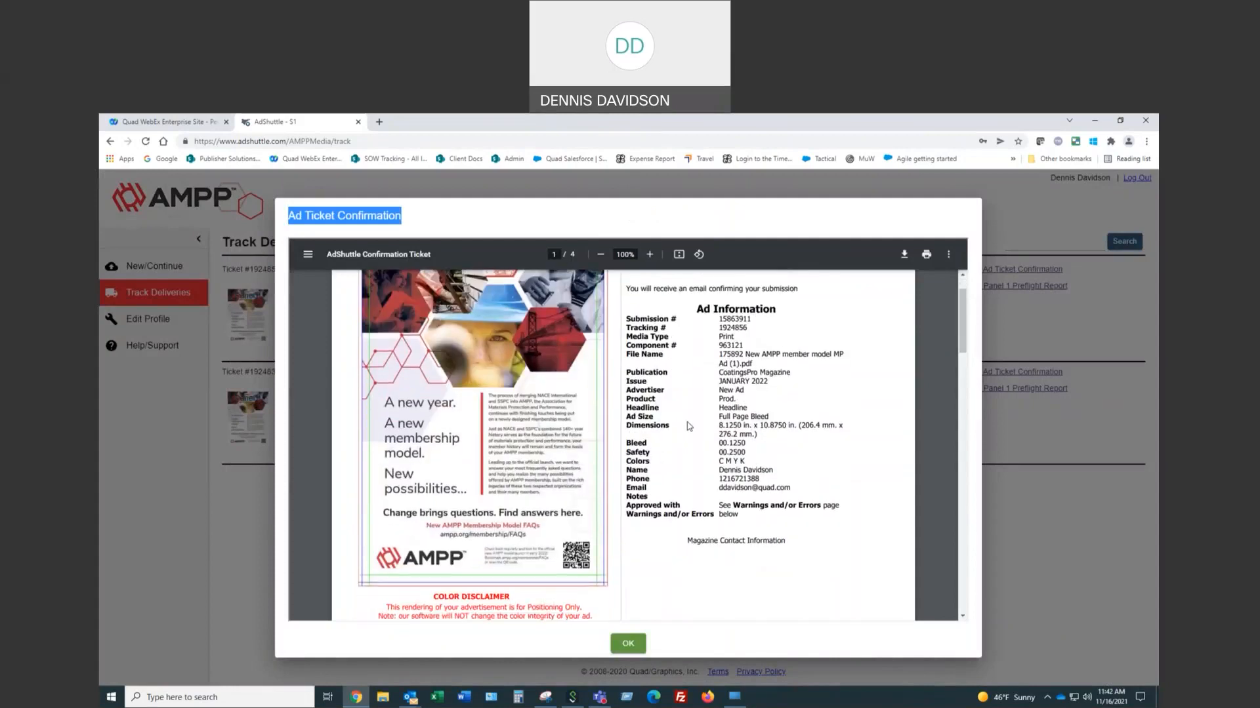
scroll(687, 413, "up", 5)
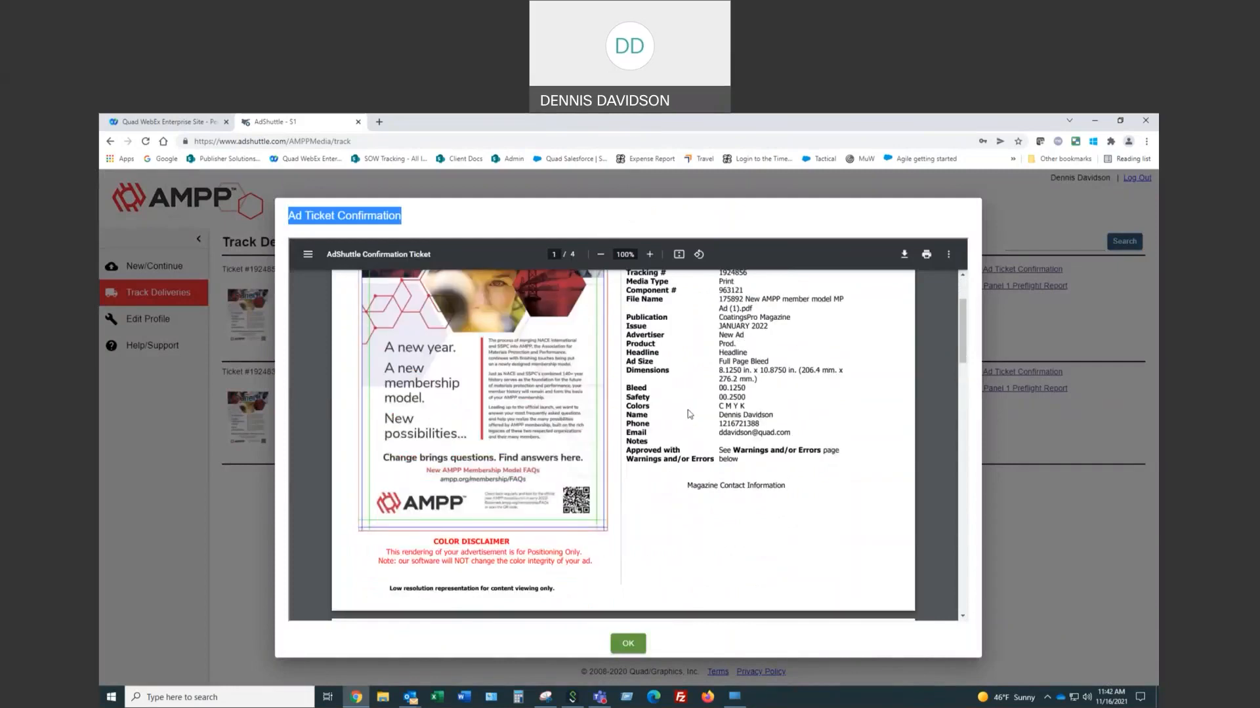